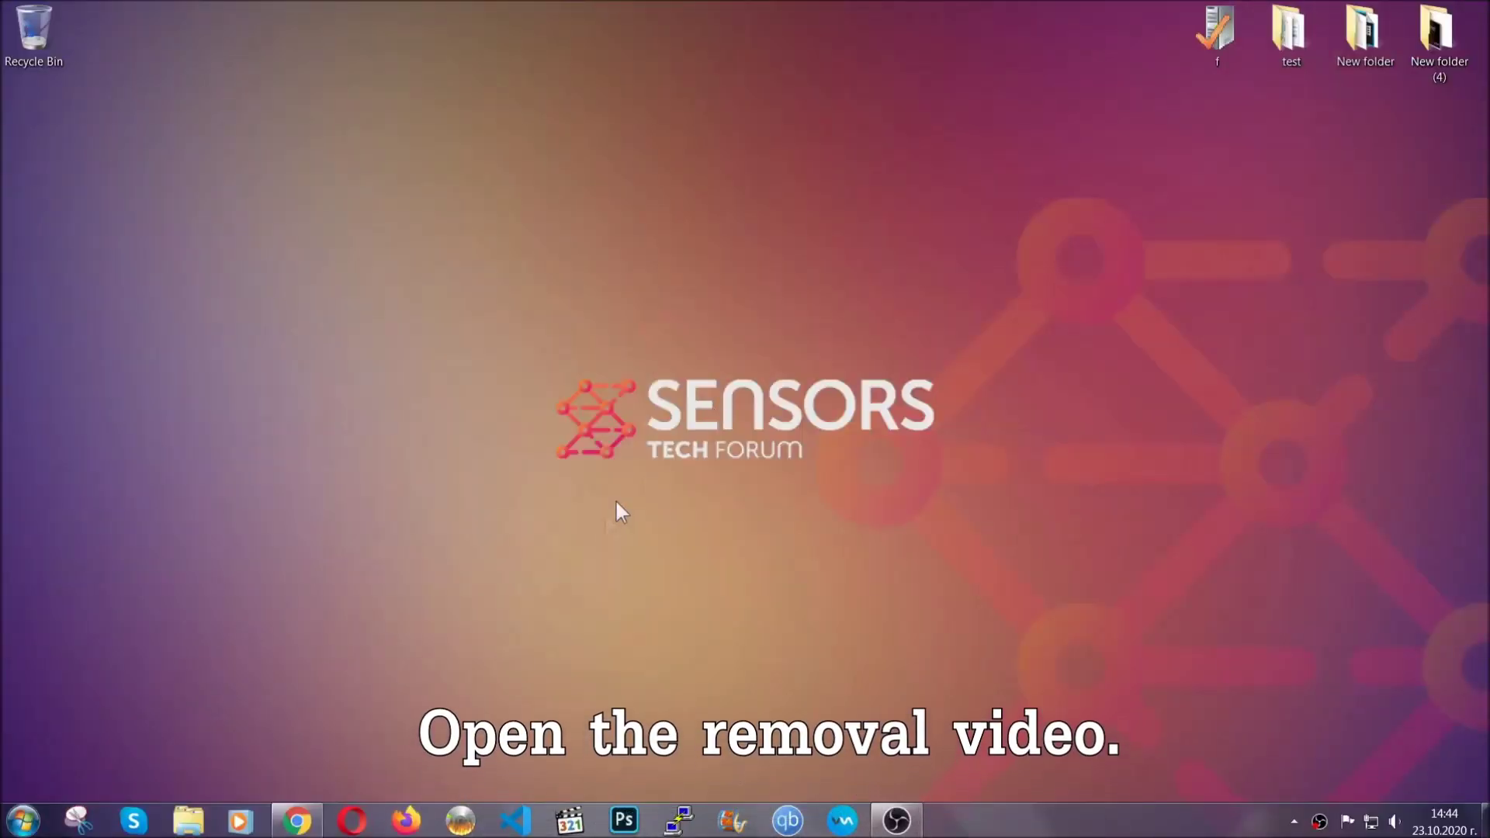
# Restore the browser showing the 'How to Remove a Ransomware Virus (Windows)' YouTube video
pyautogui.click(298, 824)
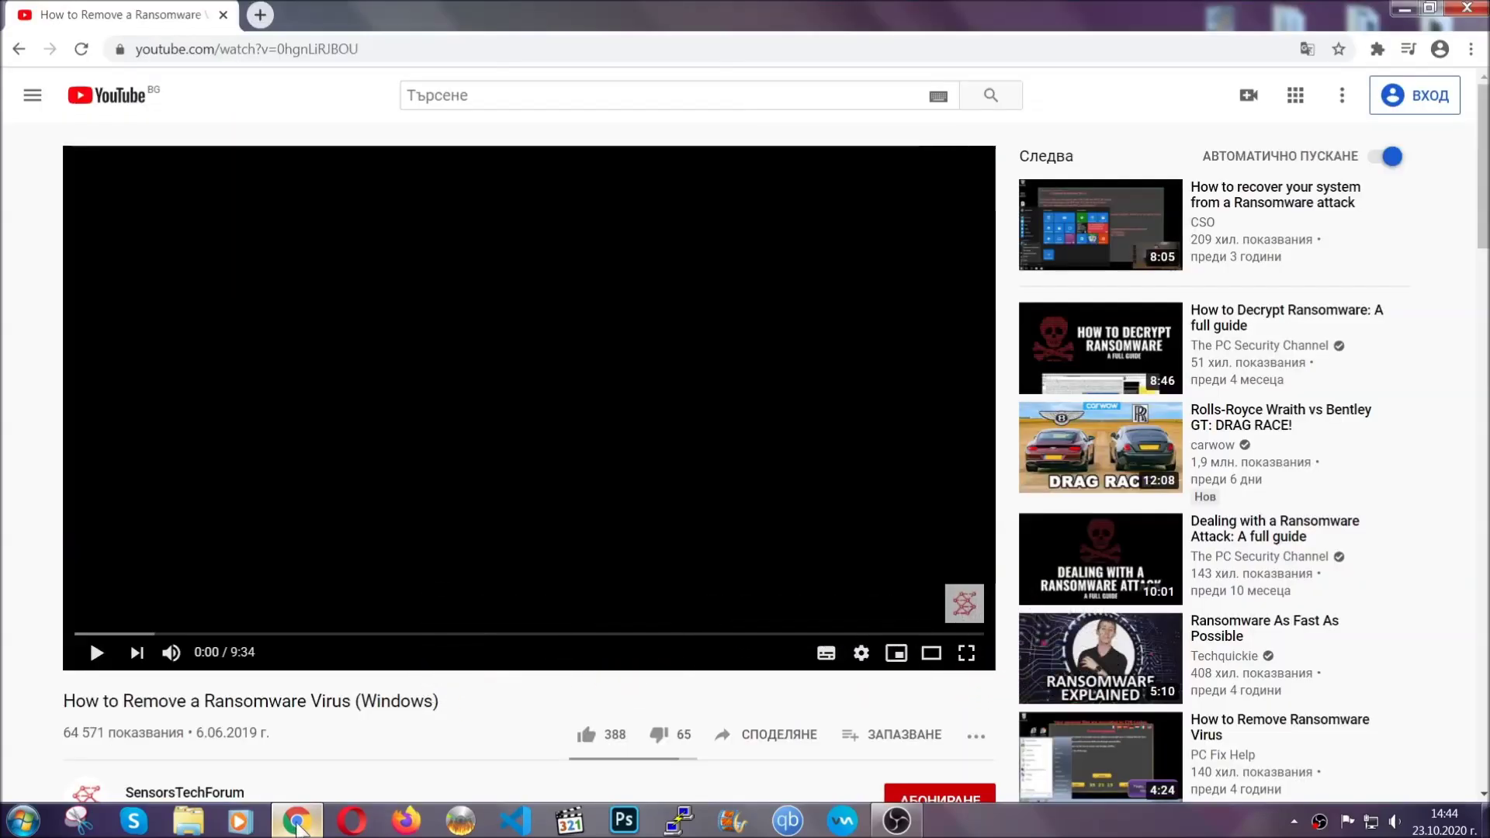
# Follow the description's sensorstechforum.com link and launch the downloaded SpyHunter-Installer.exe
pyautogui.scroll(-4, 270, 623)
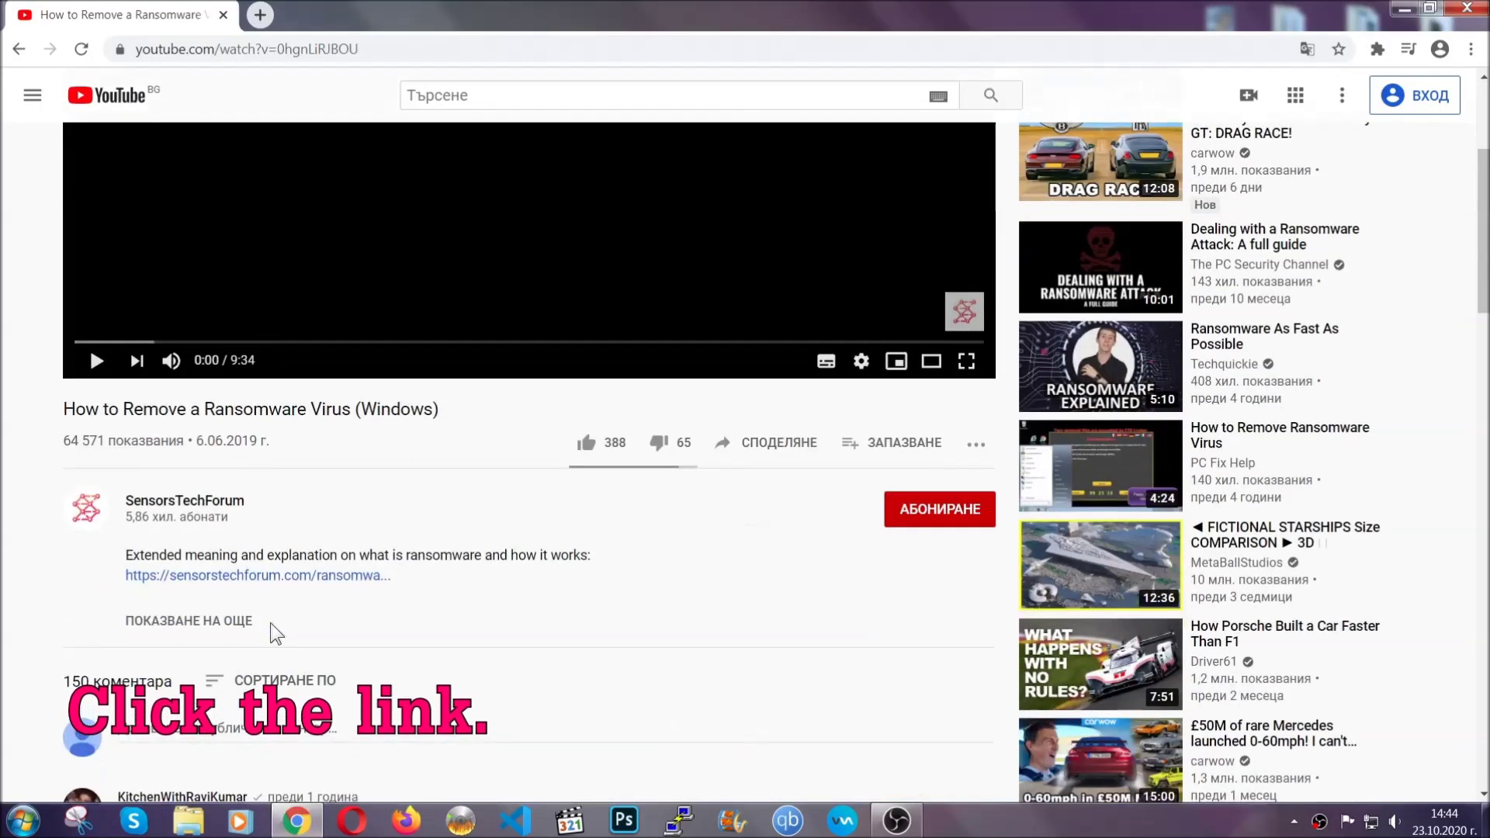
pyautogui.click(297, 577)
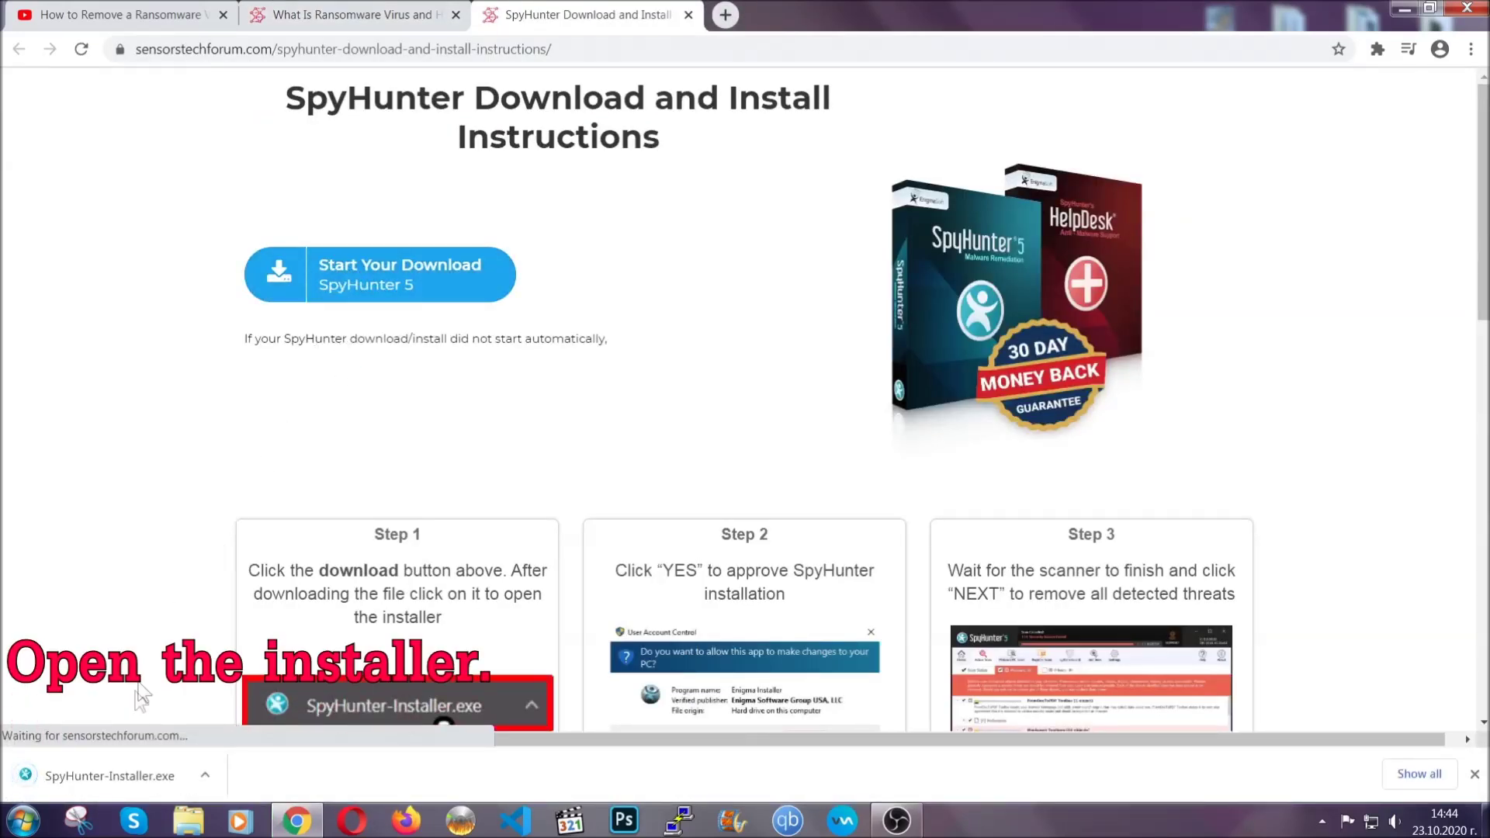
pyautogui.click(111, 778)
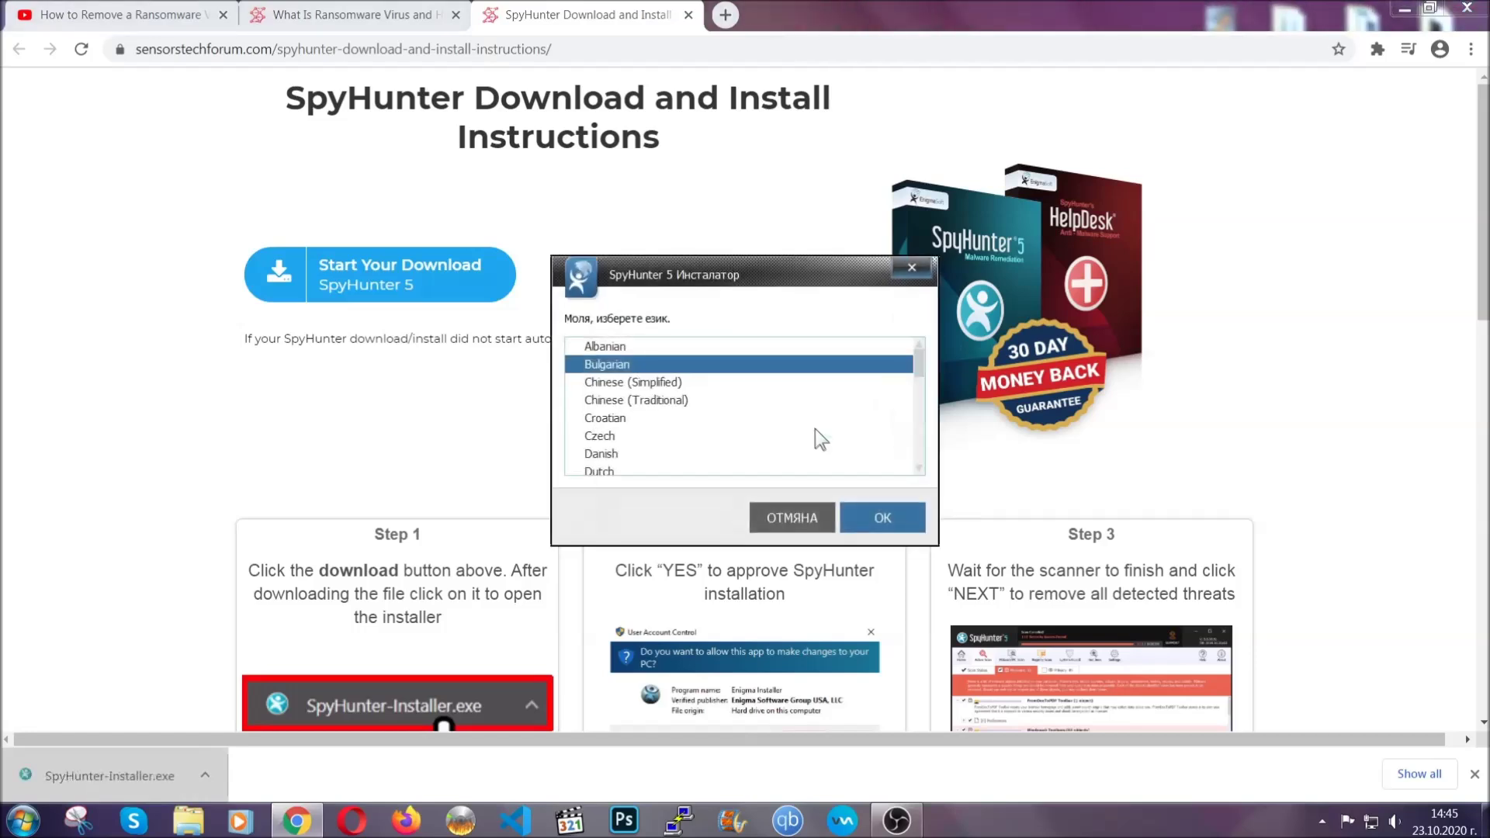
# Install SpyHunter 5 in English with the EULA accepted, then finish setup to start scanning
pyautogui.scroll(-2, 766, 426)
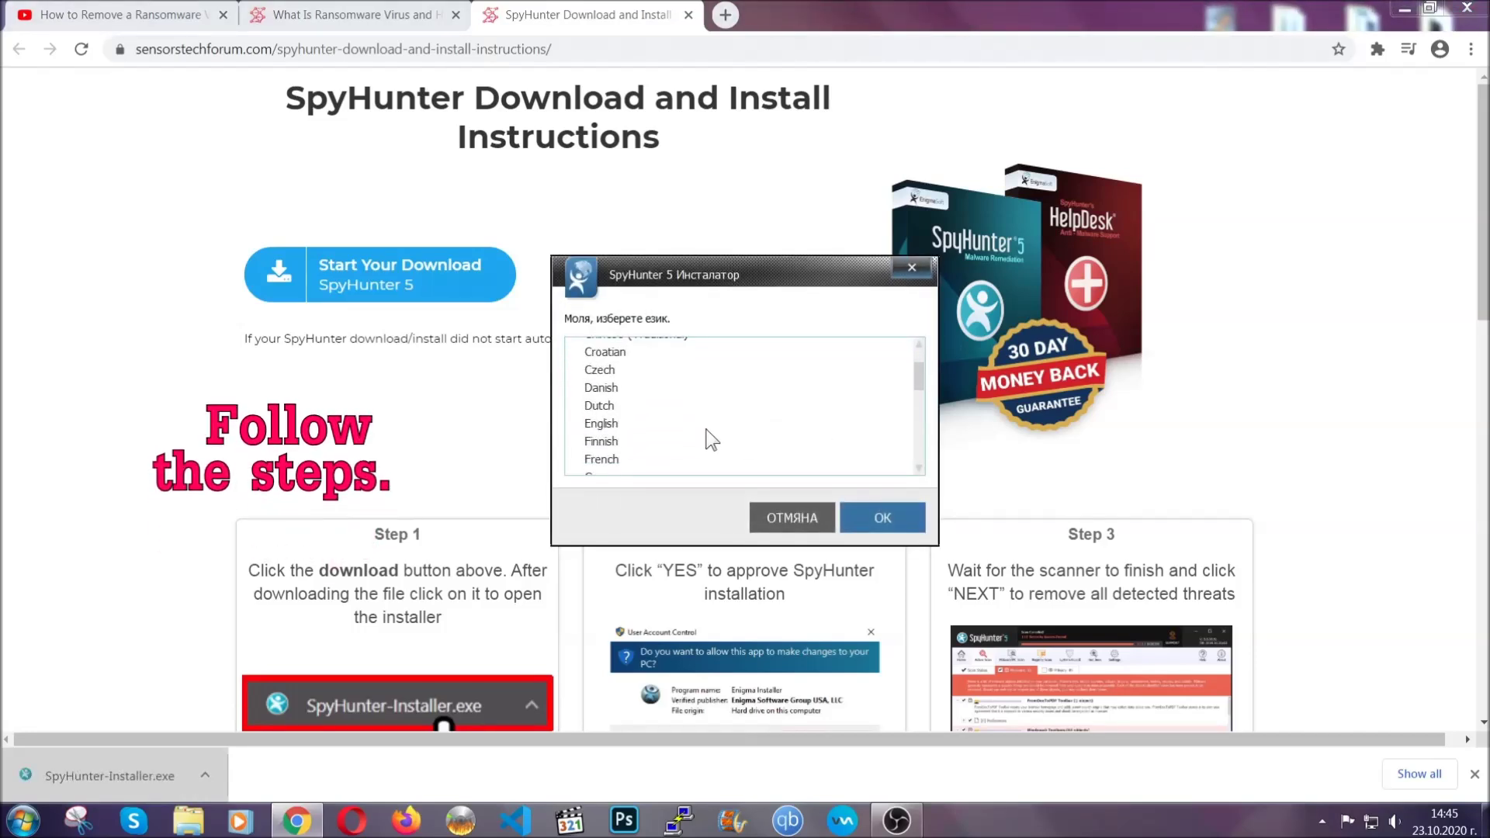
pyautogui.click(700, 425)
pyautogui.click(866, 517)
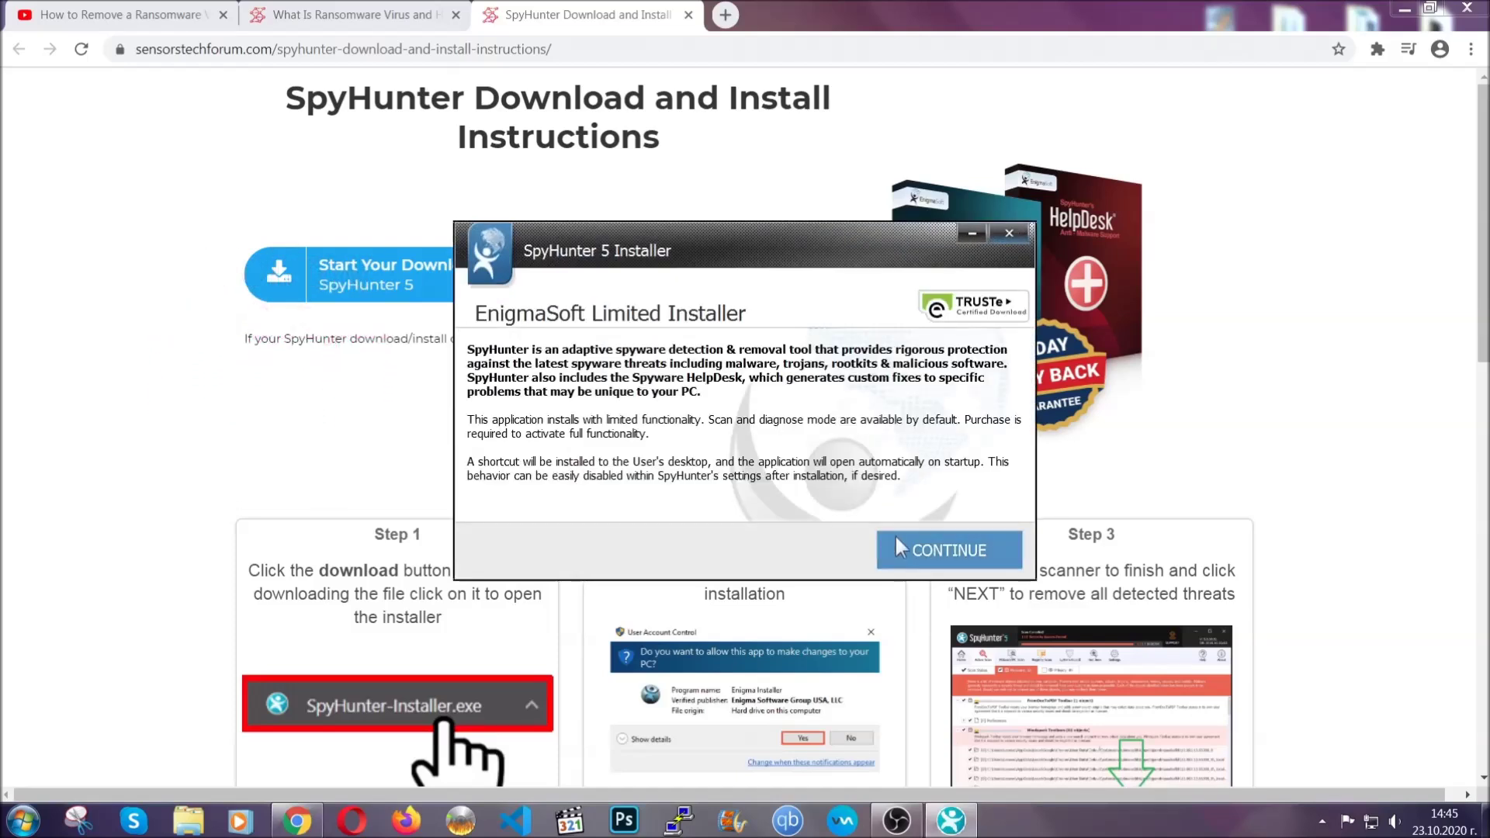
pyautogui.click(897, 539)
pyautogui.click(854, 502)
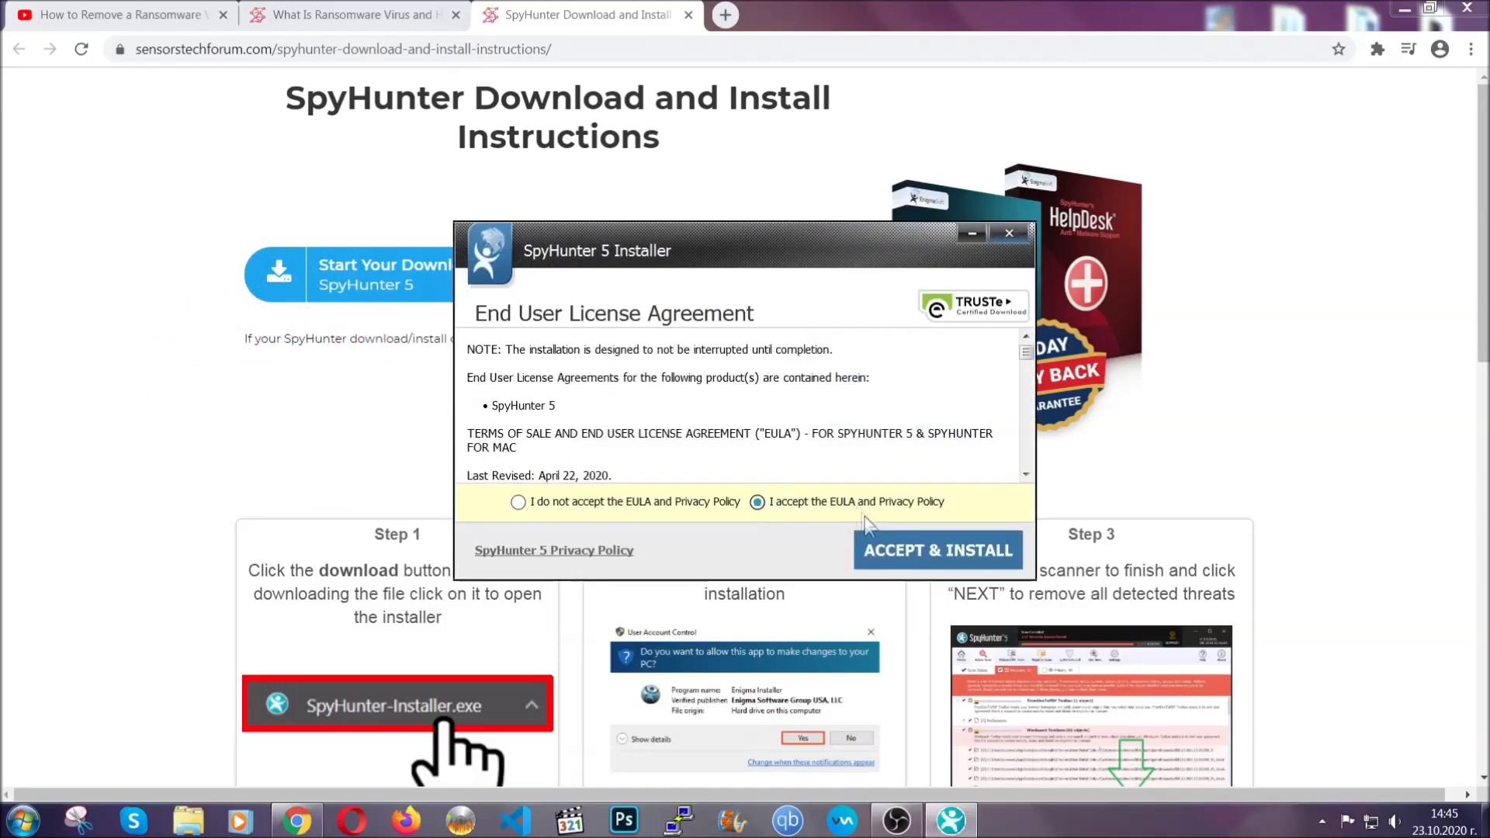
pyautogui.click(888, 546)
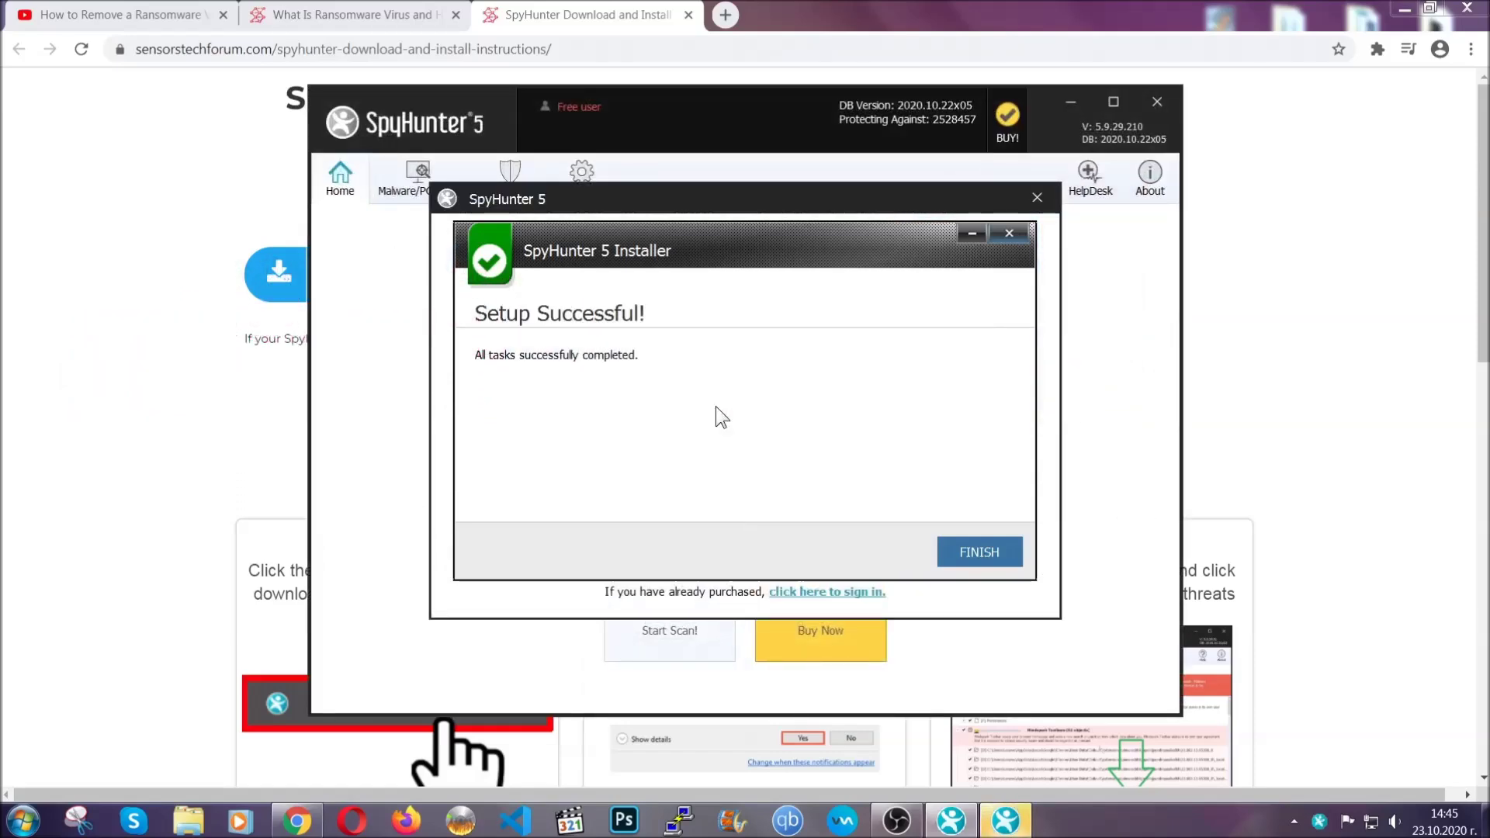
pyautogui.click(956, 553)
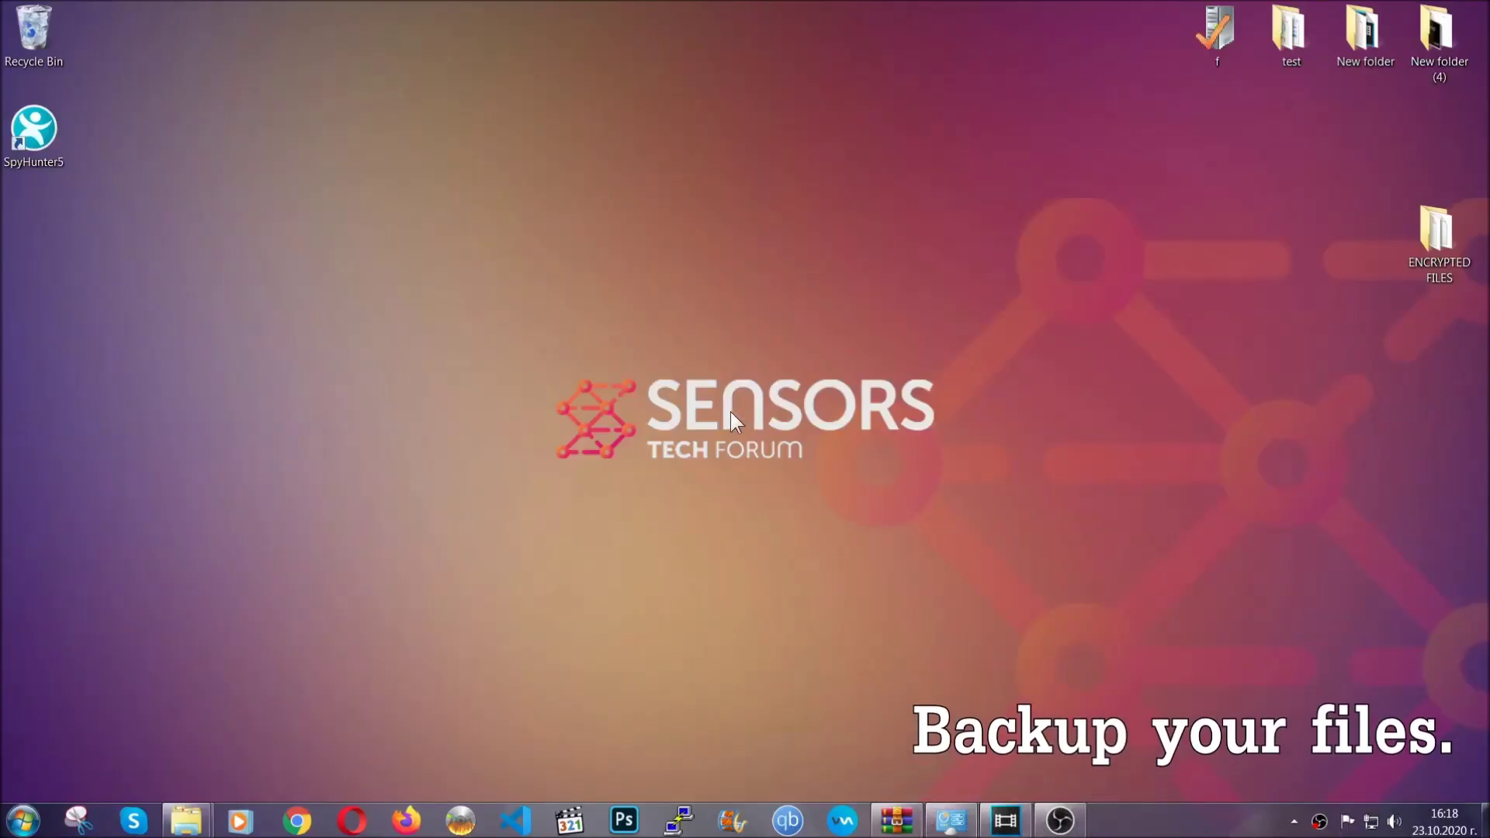
# Copy all six encrypted .efji files from the ENCRYPTED FILES folder
pyautogui.doubleClick(1428, 239)
pyautogui.moveTo(560, 386); pyautogui.dragTo(1162, 277)
pyautogui.rightClick(1163, 277)
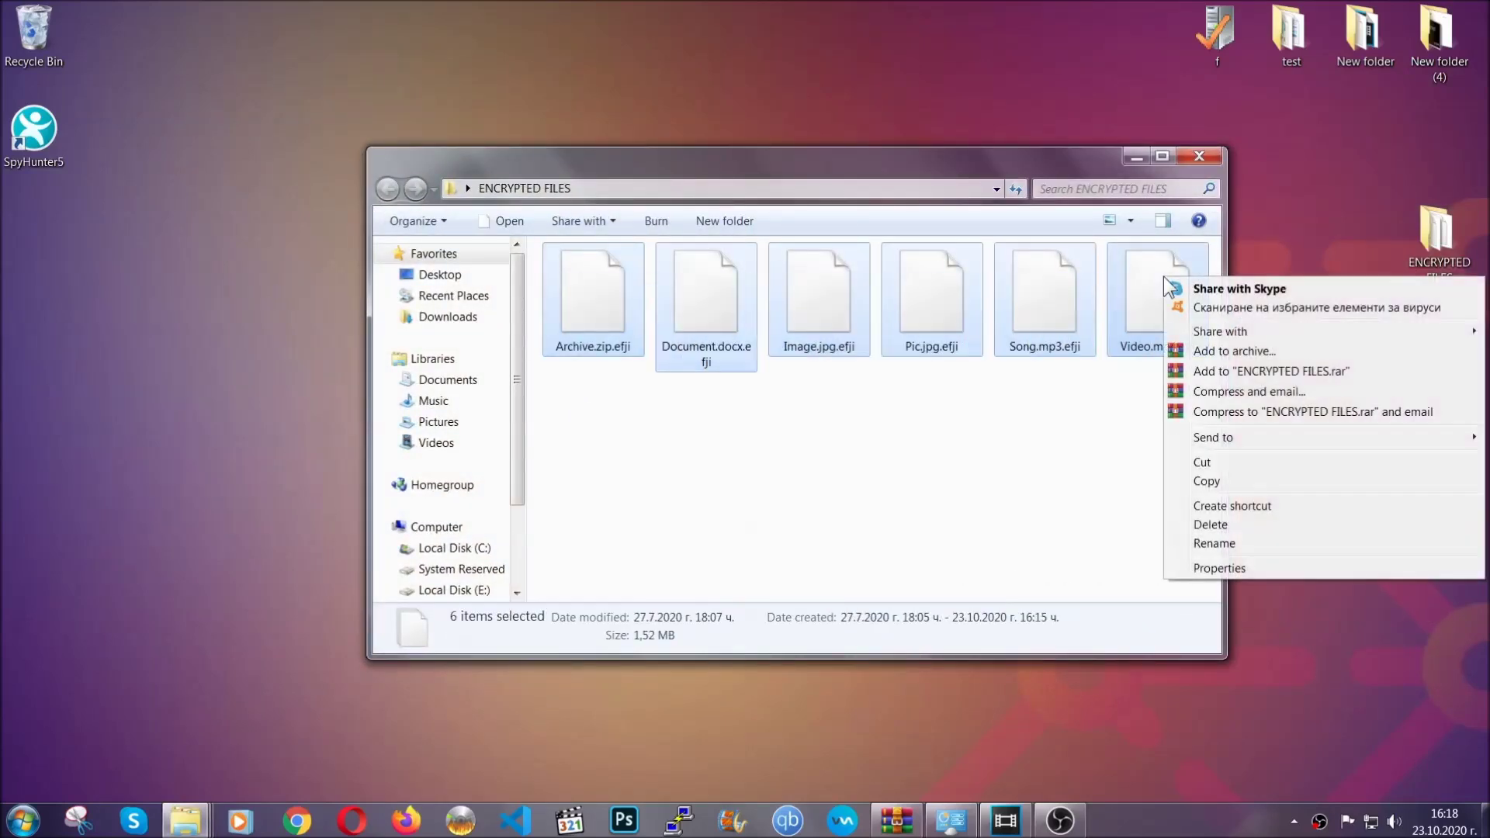
pyautogui.click(1207, 483)
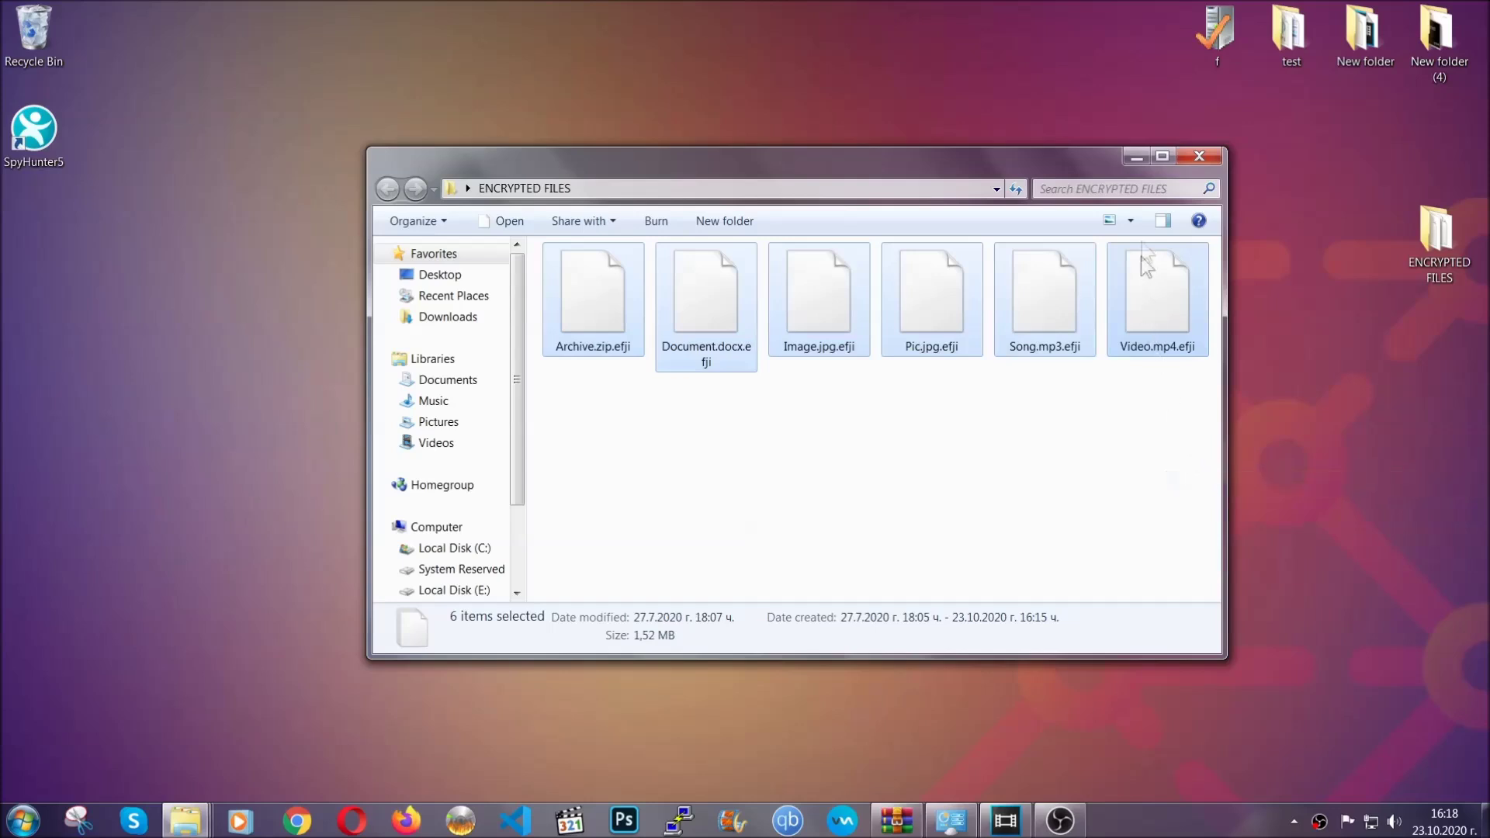
# Paste the six files onto FLASH DRIVE (H:) and close the drive window
pyautogui.click(1137, 157)
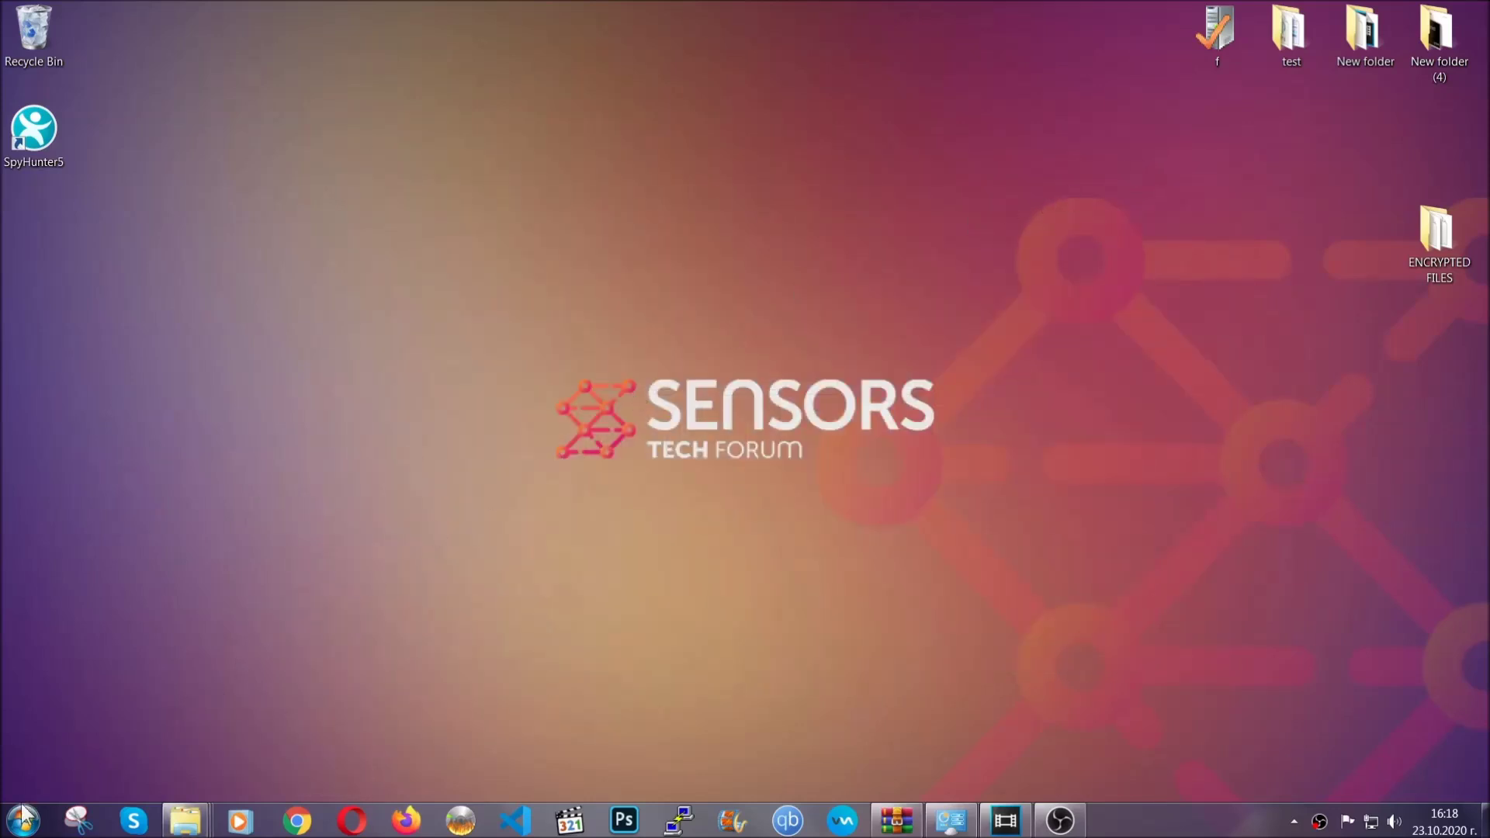
pyautogui.click(23, 819)
pyautogui.click(286, 582)
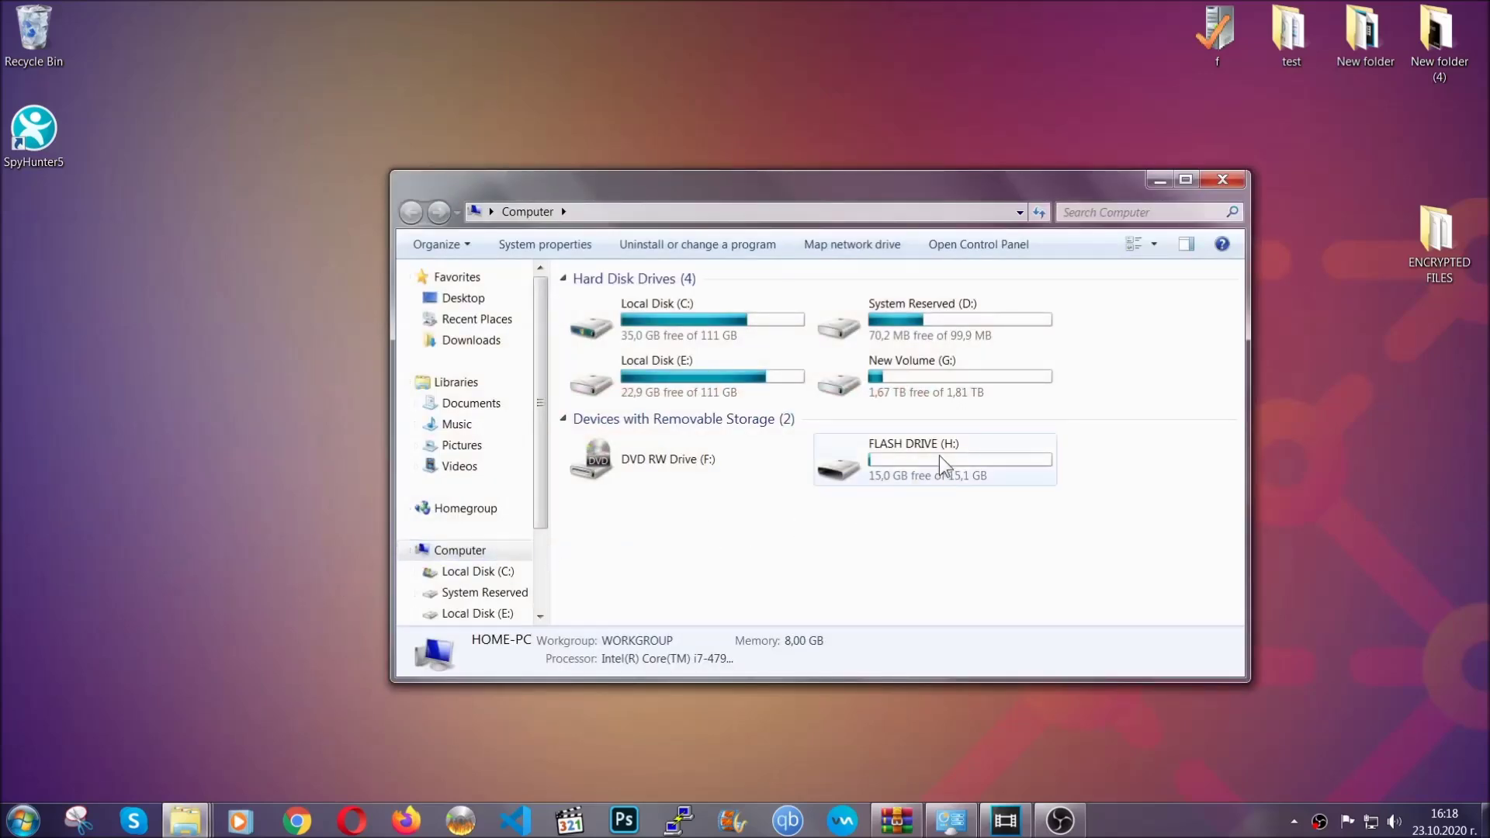
pyautogui.doubleClick(939, 455)
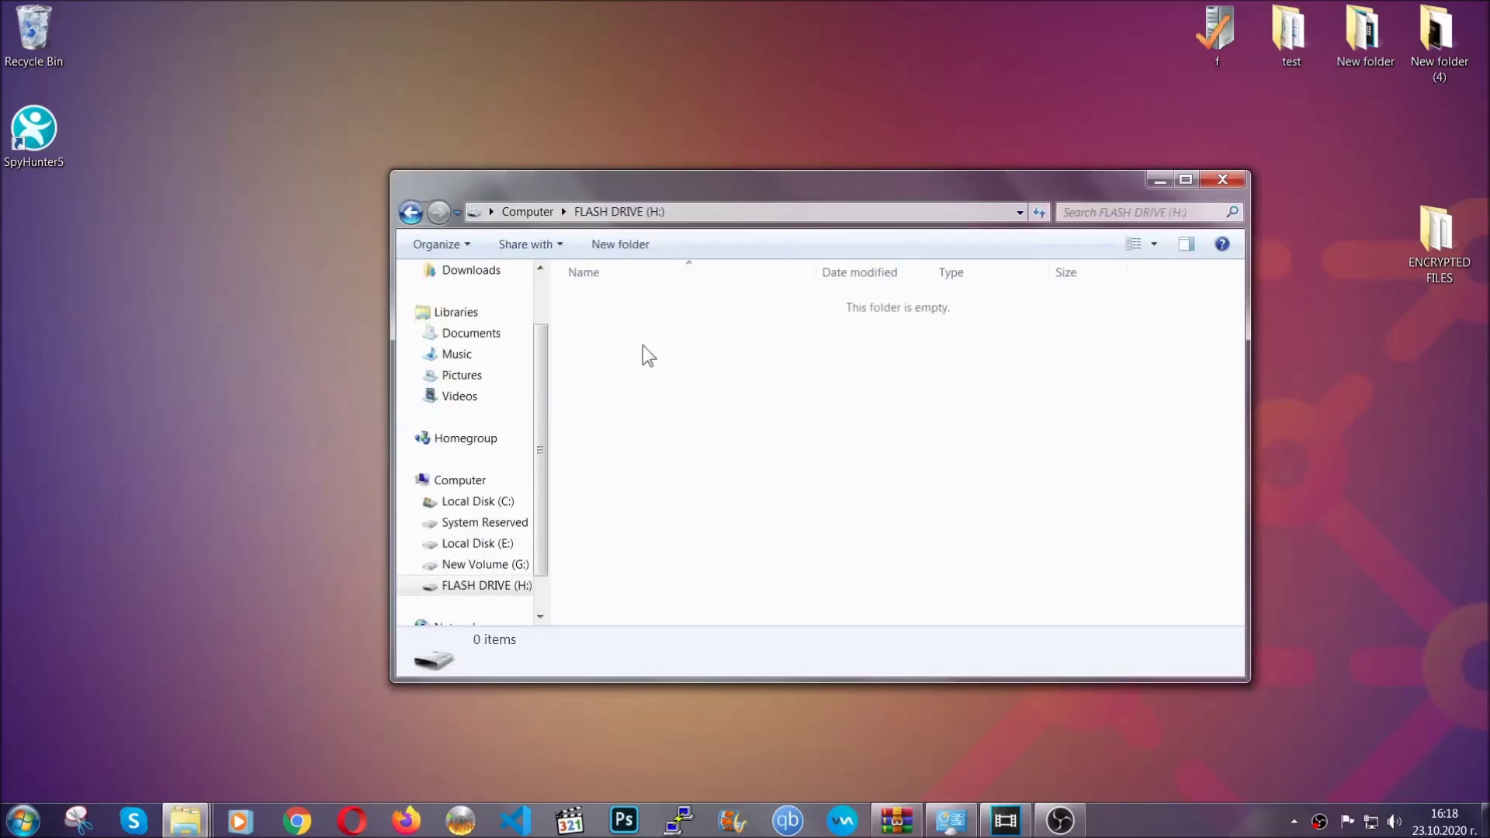
pyautogui.rightClick(645, 348)
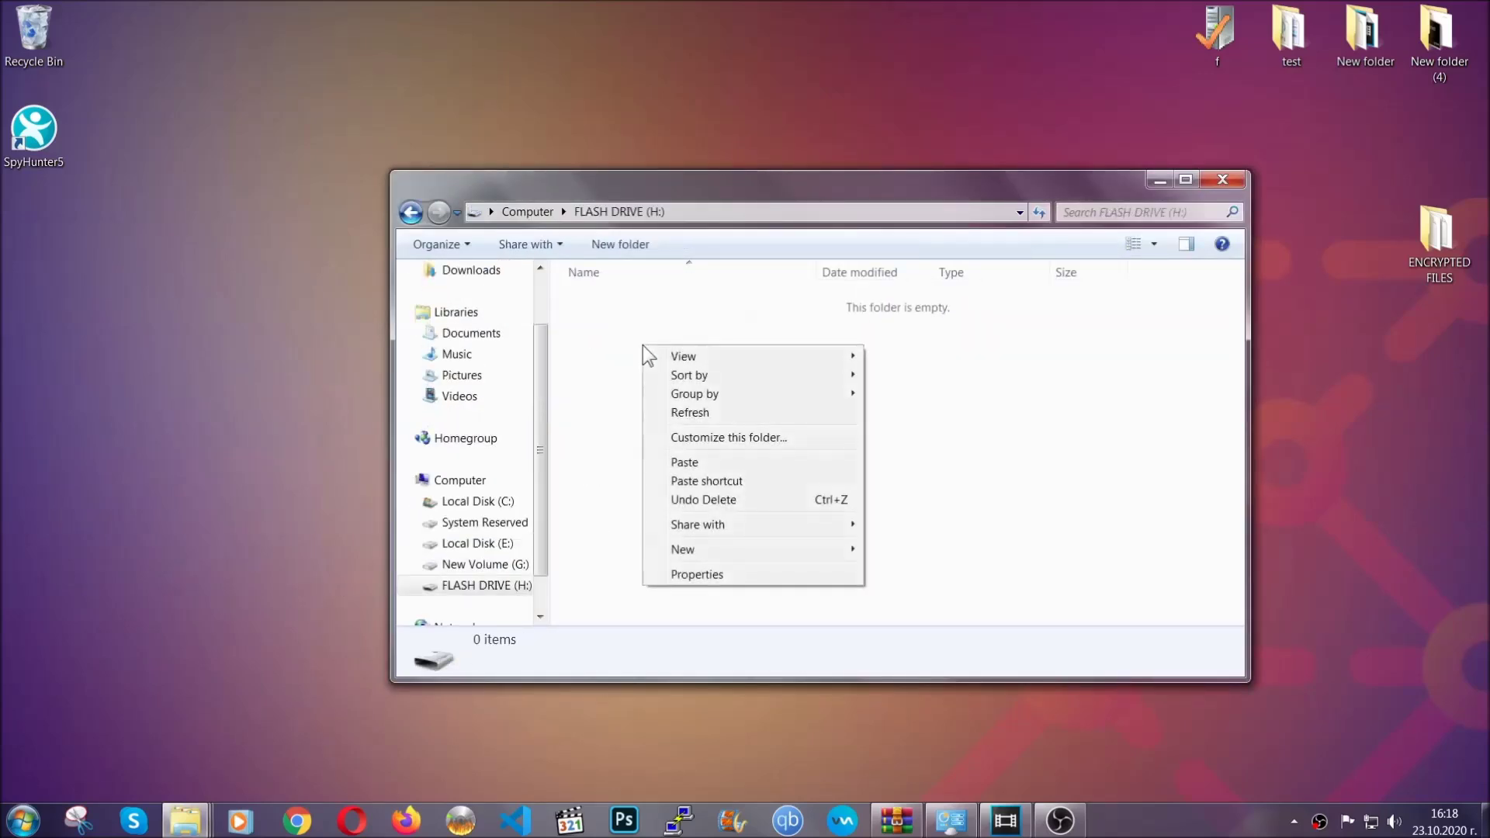
pyautogui.click(678, 463)
pyautogui.click(679, 464)
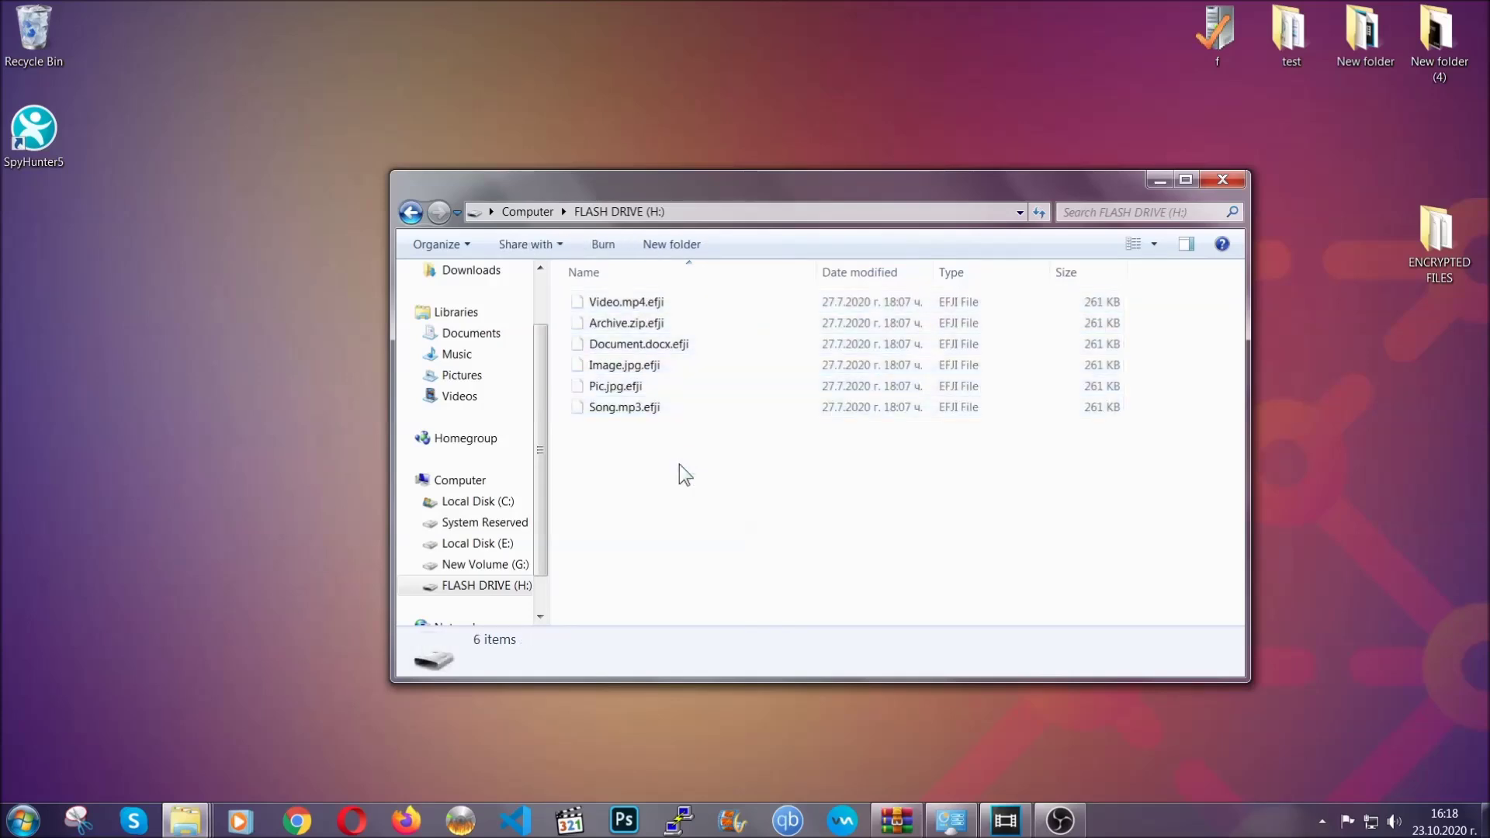
pyautogui.click(1223, 181)
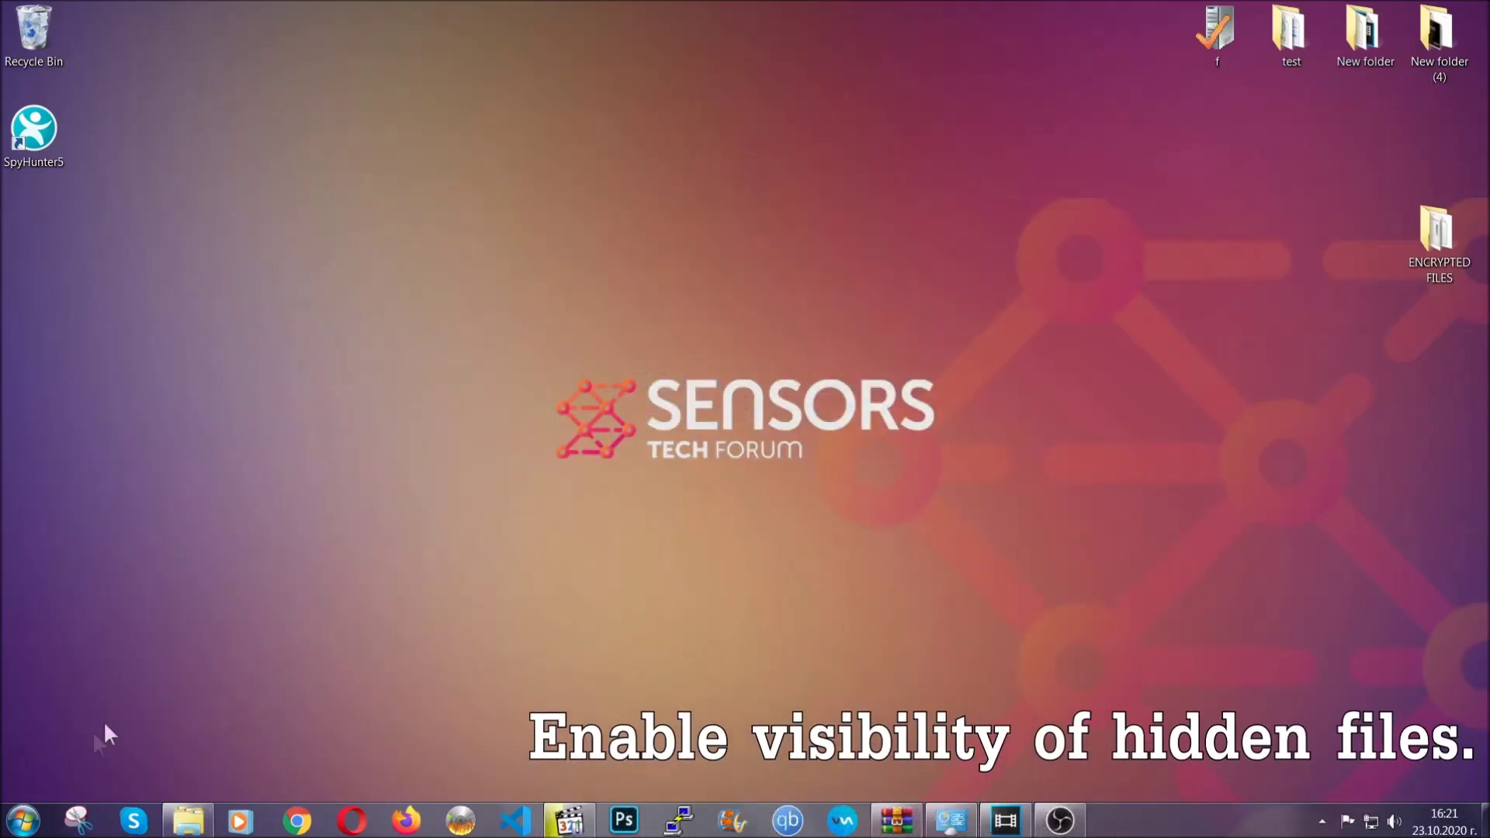
# Find 'show hidden files and folders' in Start search and enable Show hidden files, folders, and drives
pyautogui.click(22, 821)
pyautogui.click(62, 776)
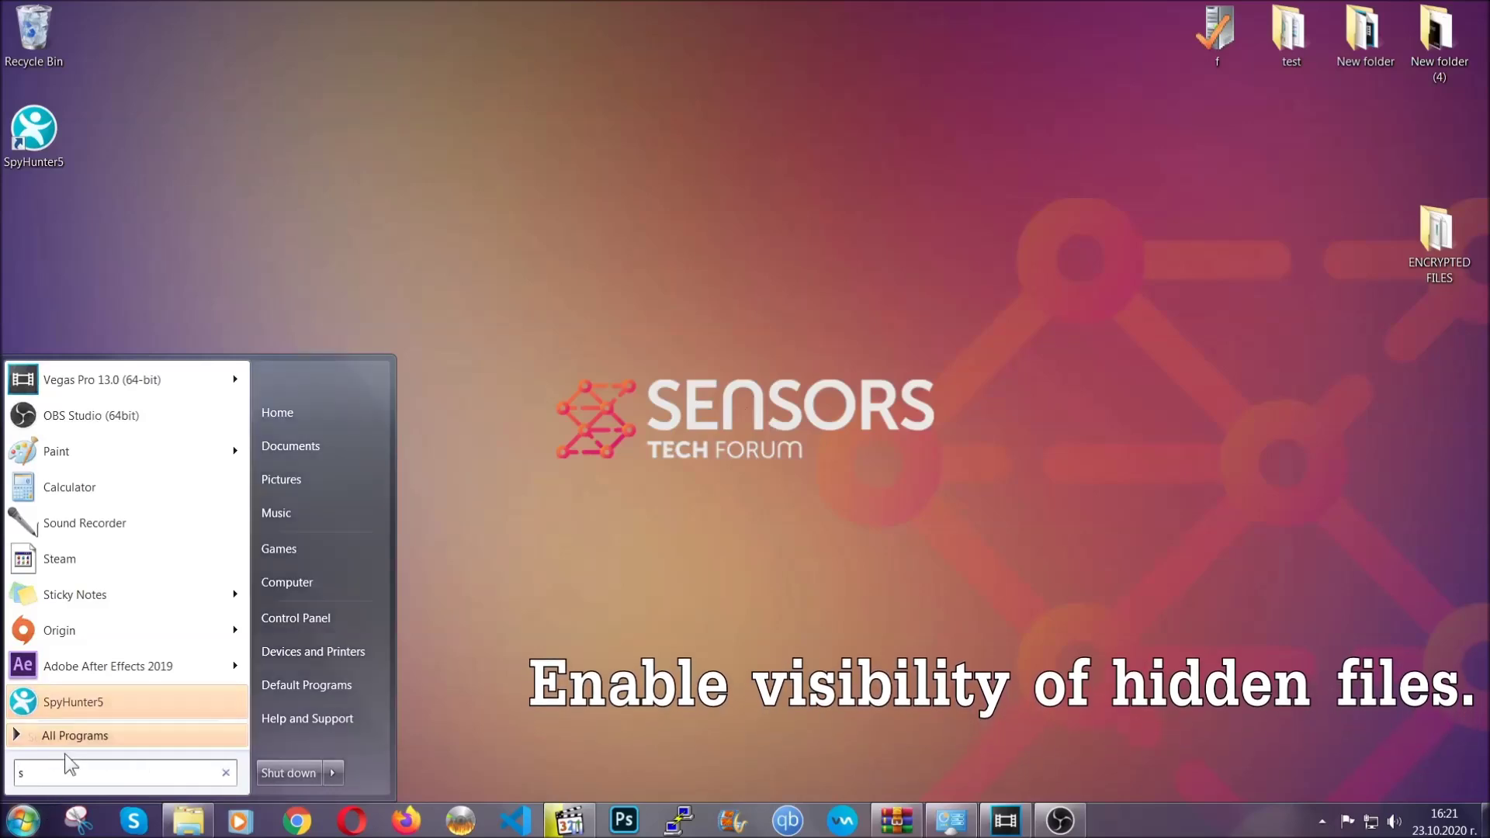
pyautogui.write('showh')
pyautogui.press('BackSpace')
pyautogui.write('hidden f')
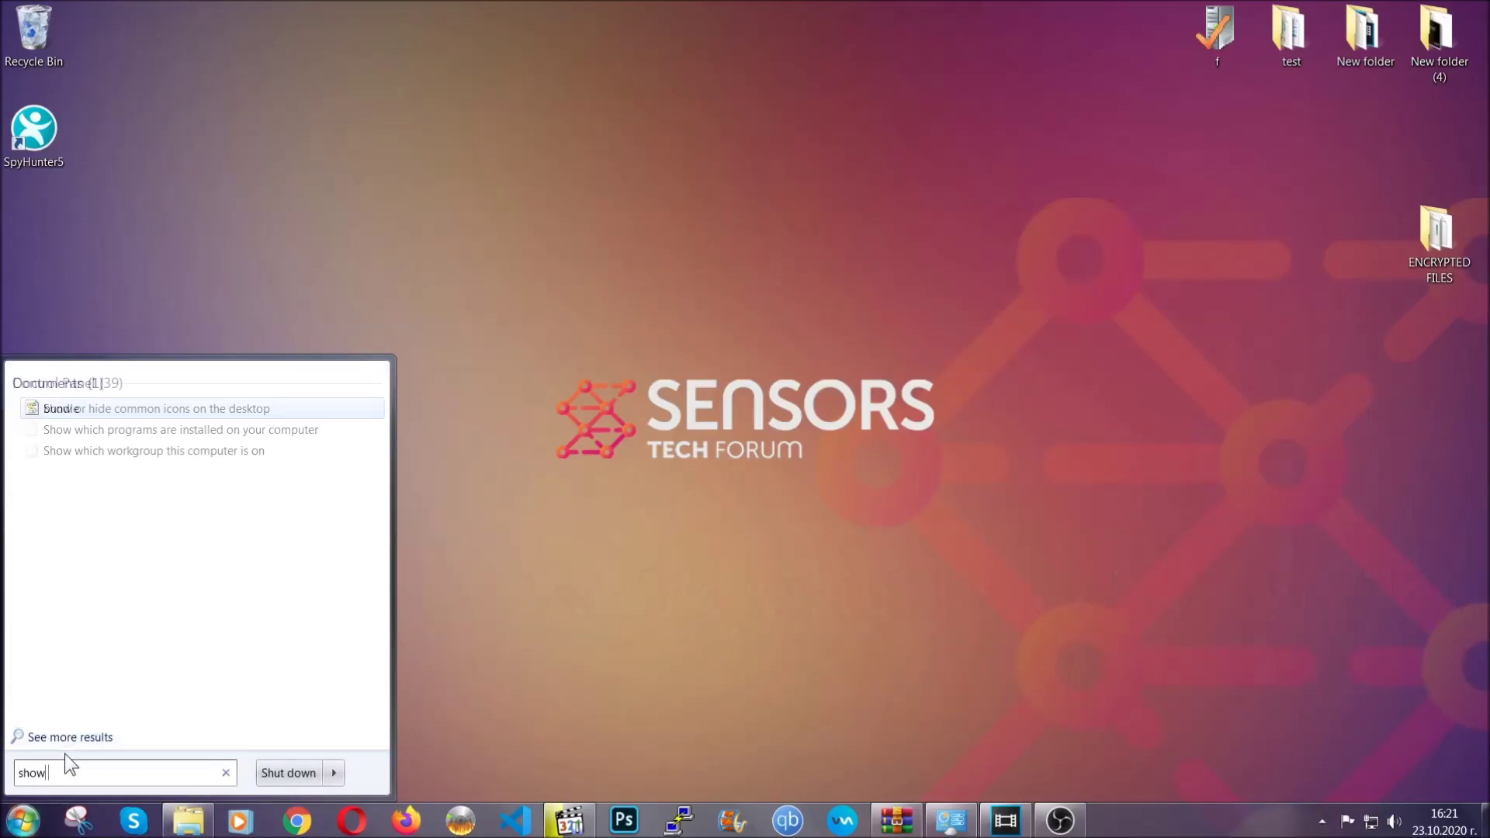
pyautogui.write('iles and folders')
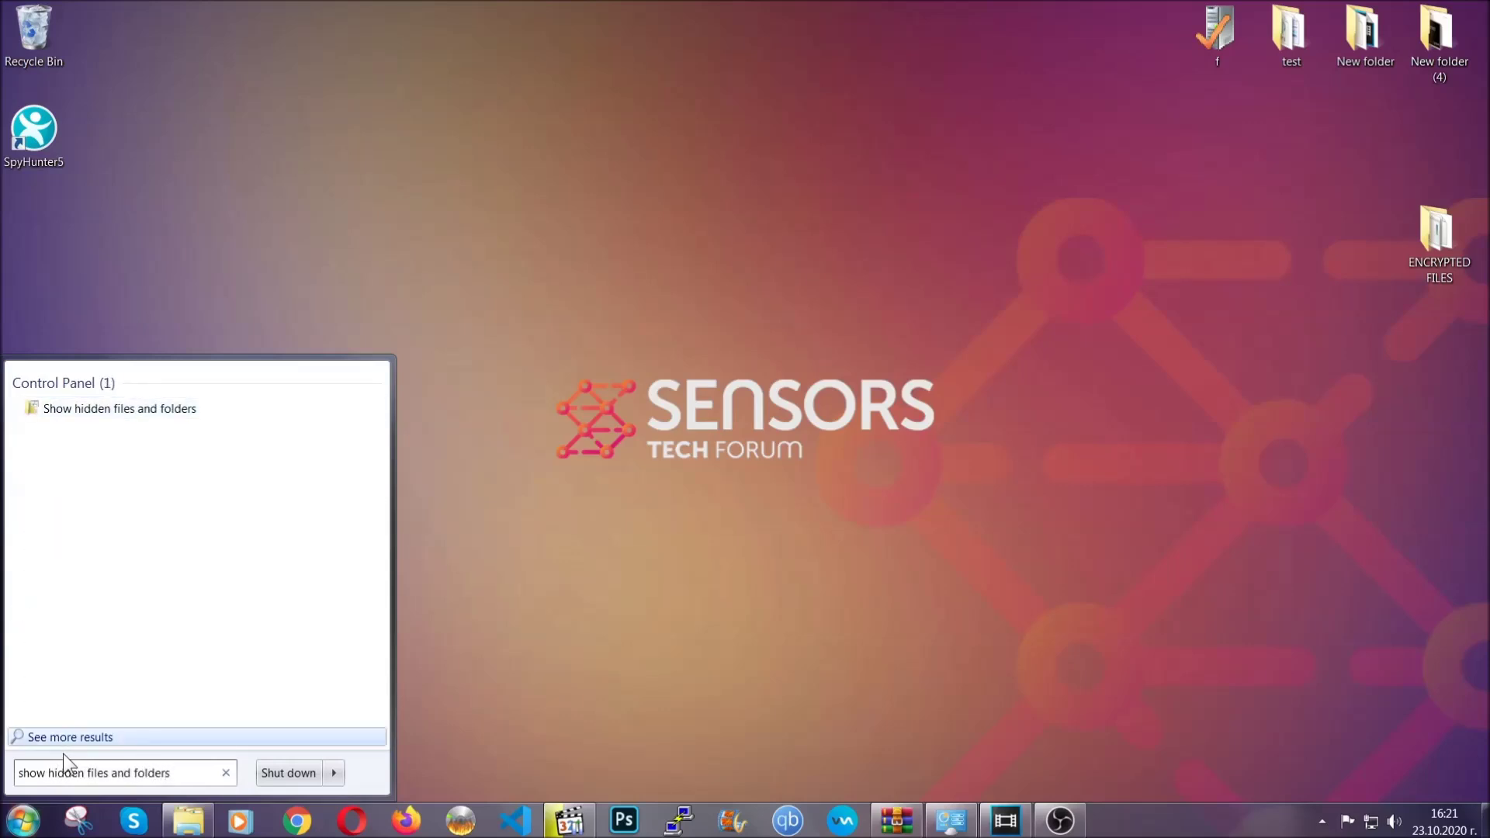
pyautogui.click(177, 412)
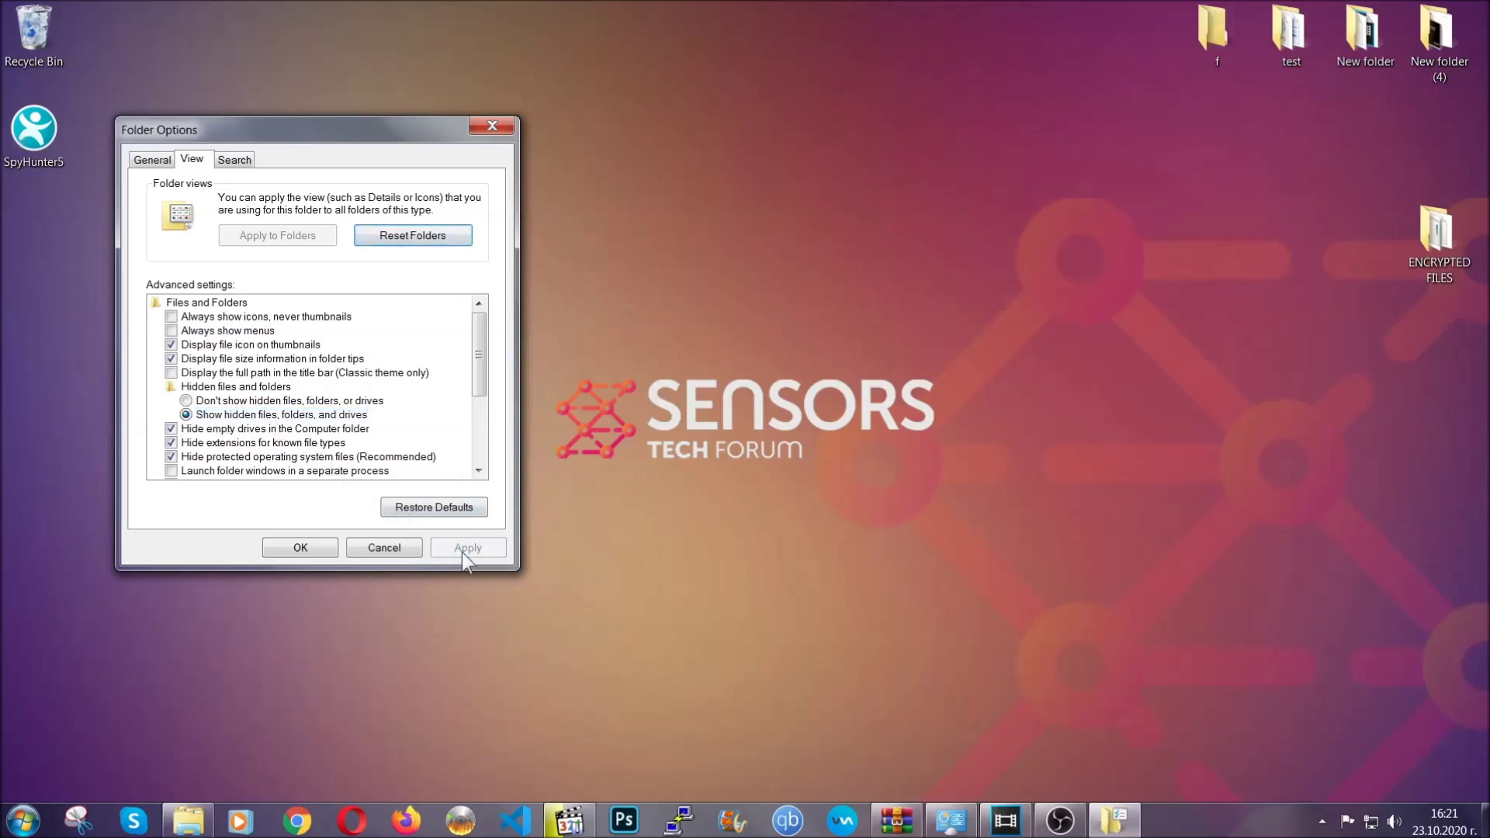
pyautogui.click(297, 548)
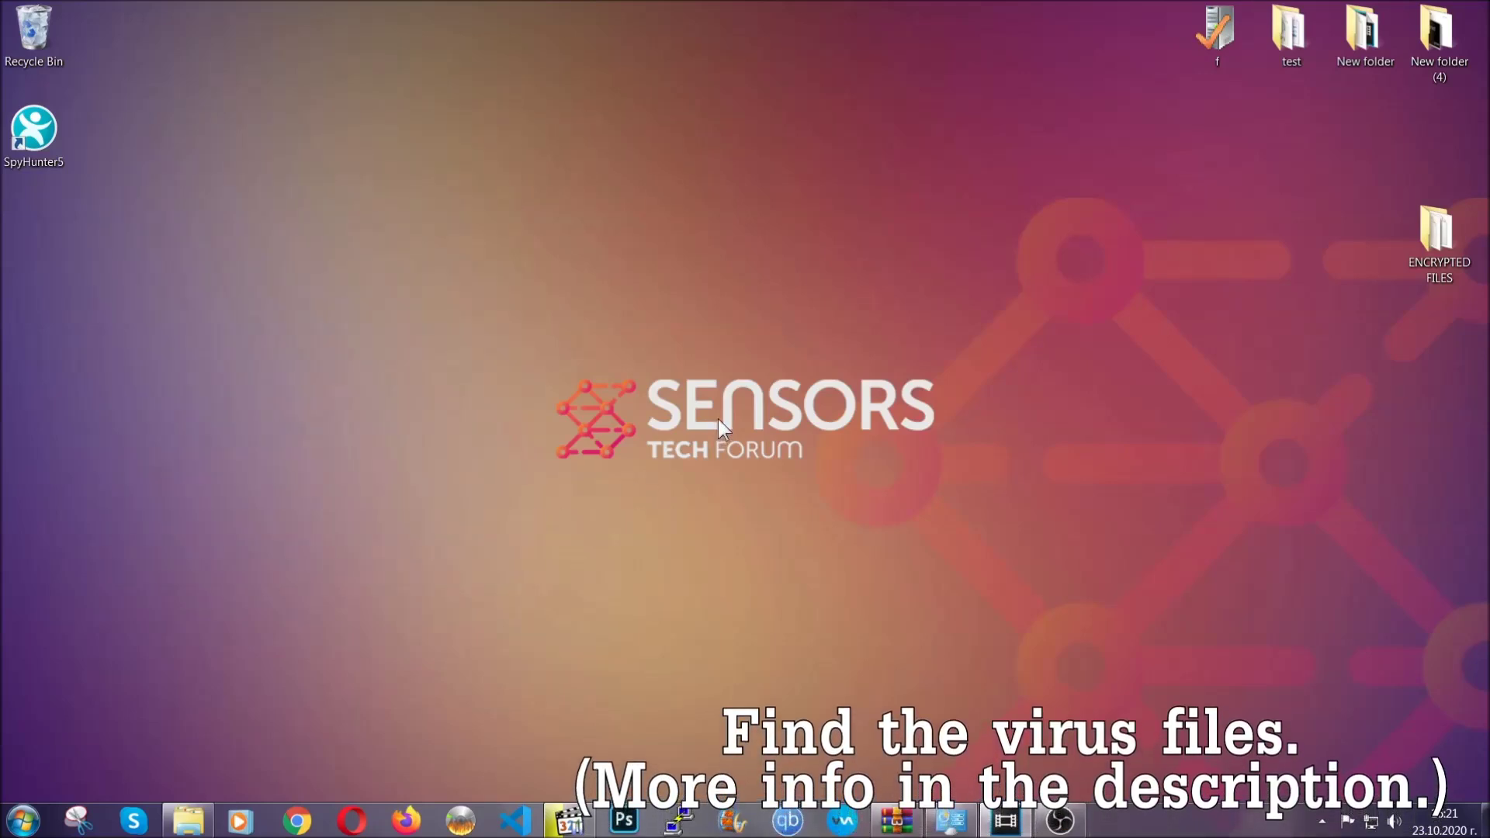
# Search the whole Computer for 'fileextension:exe Example Vir' to locate the virus executable
pyautogui.click(22, 821)
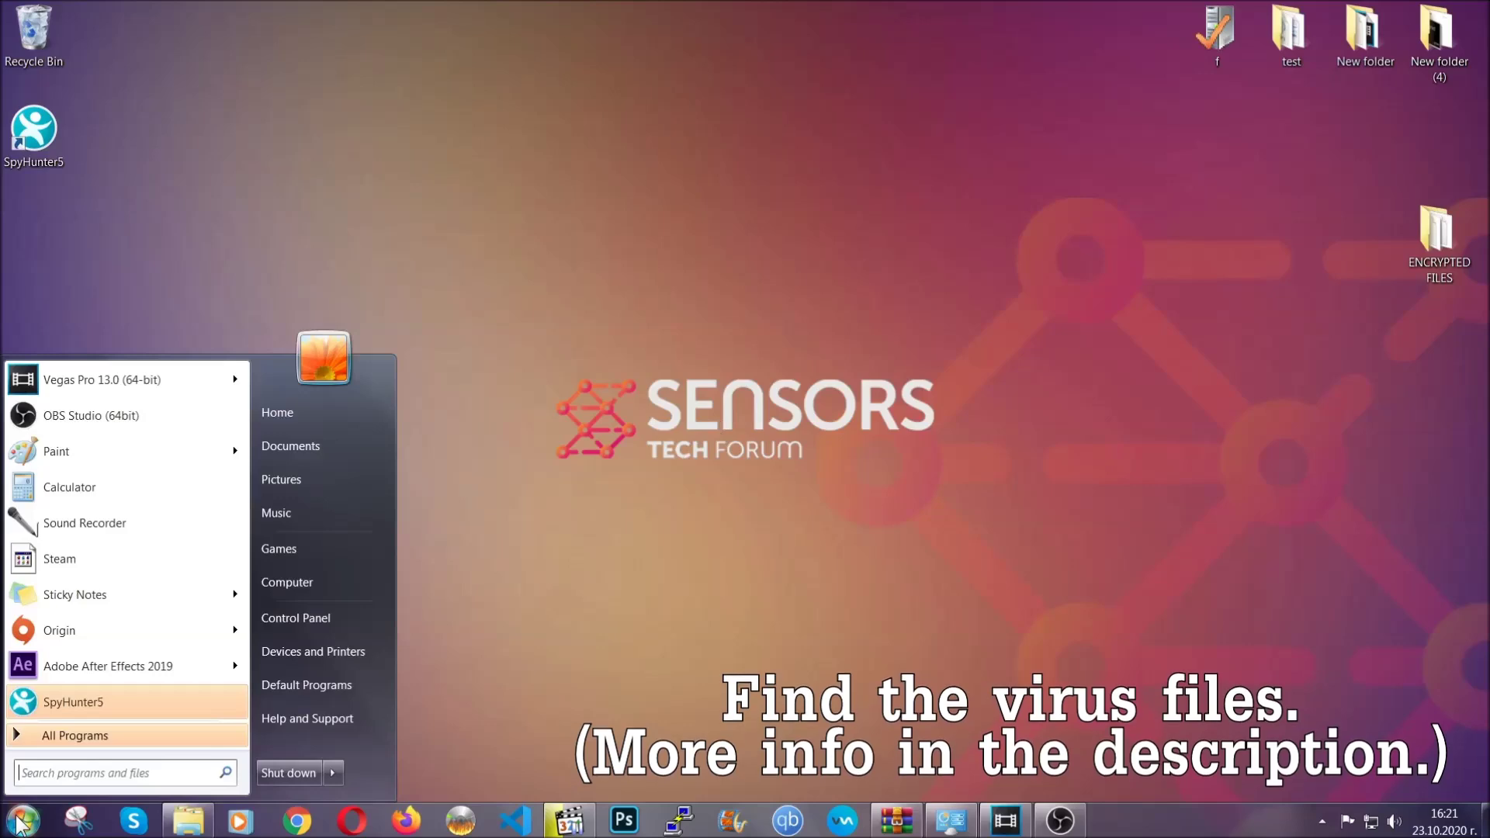
pyautogui.click(309, 584)
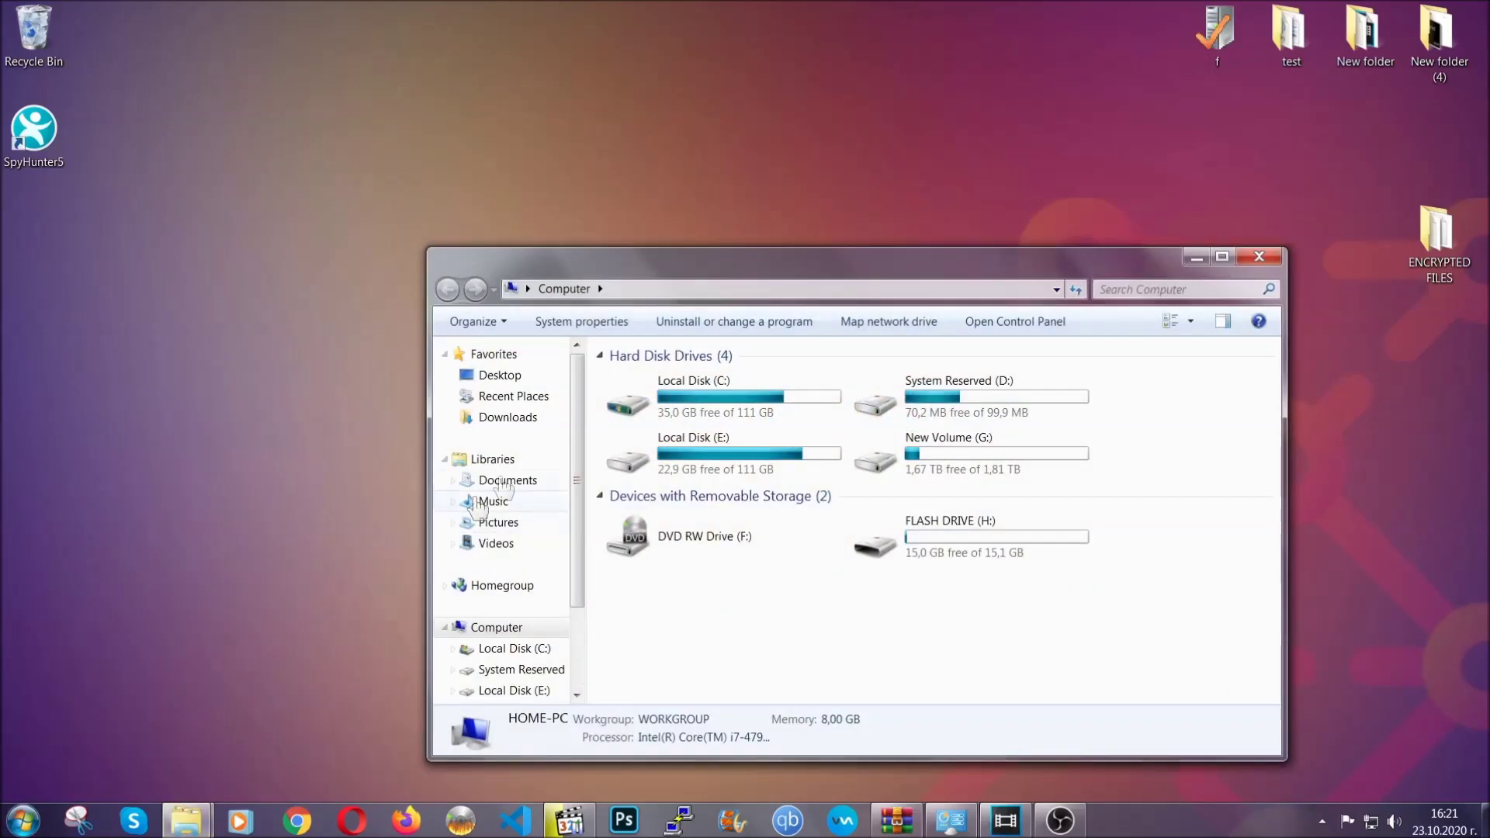
pyautogui.moveTo(809, 263); pyautogui.dragTo(712, 197)
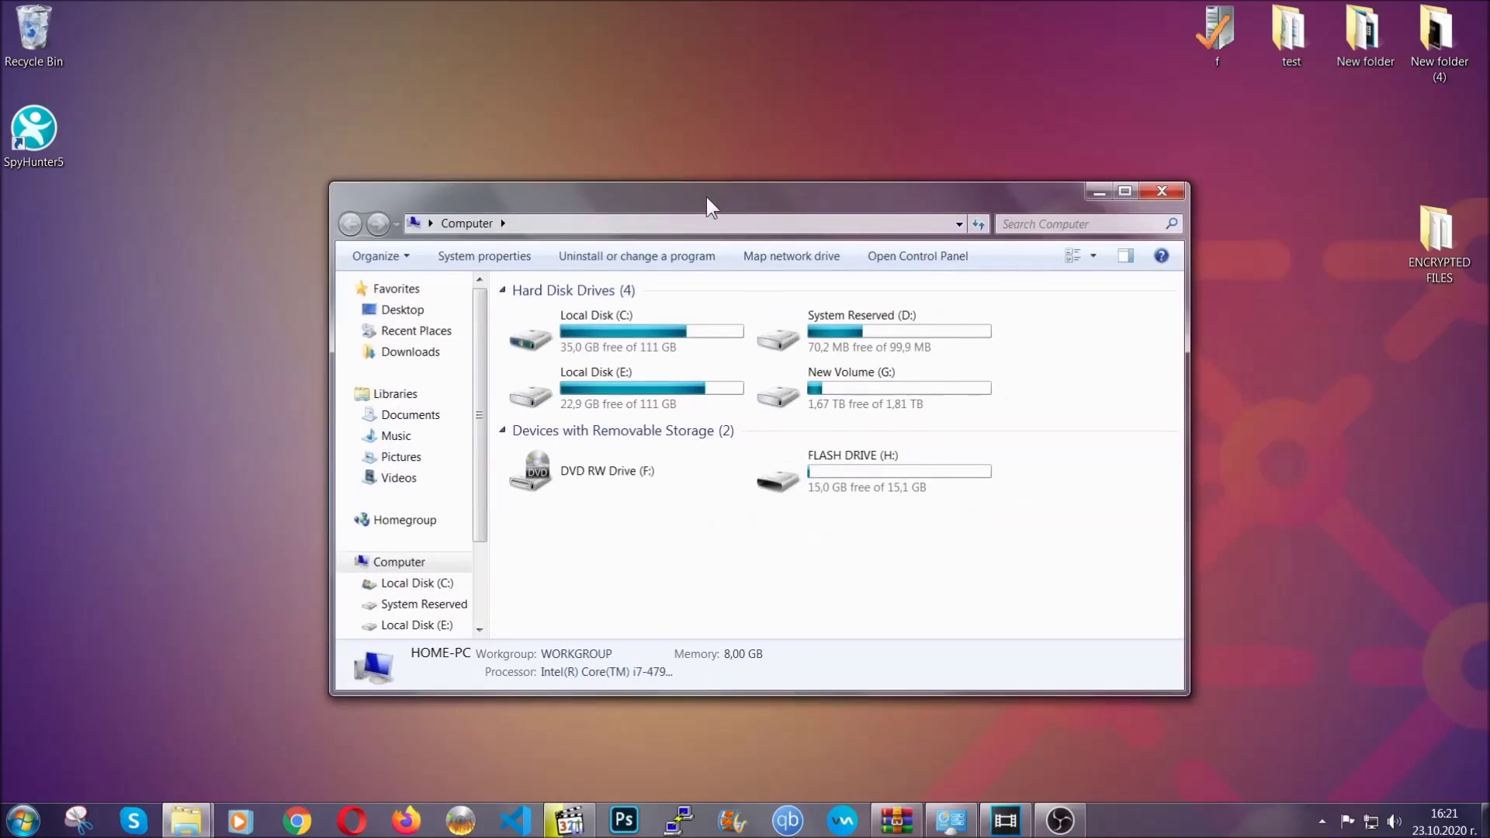
pyautogui.click(1012, 224)
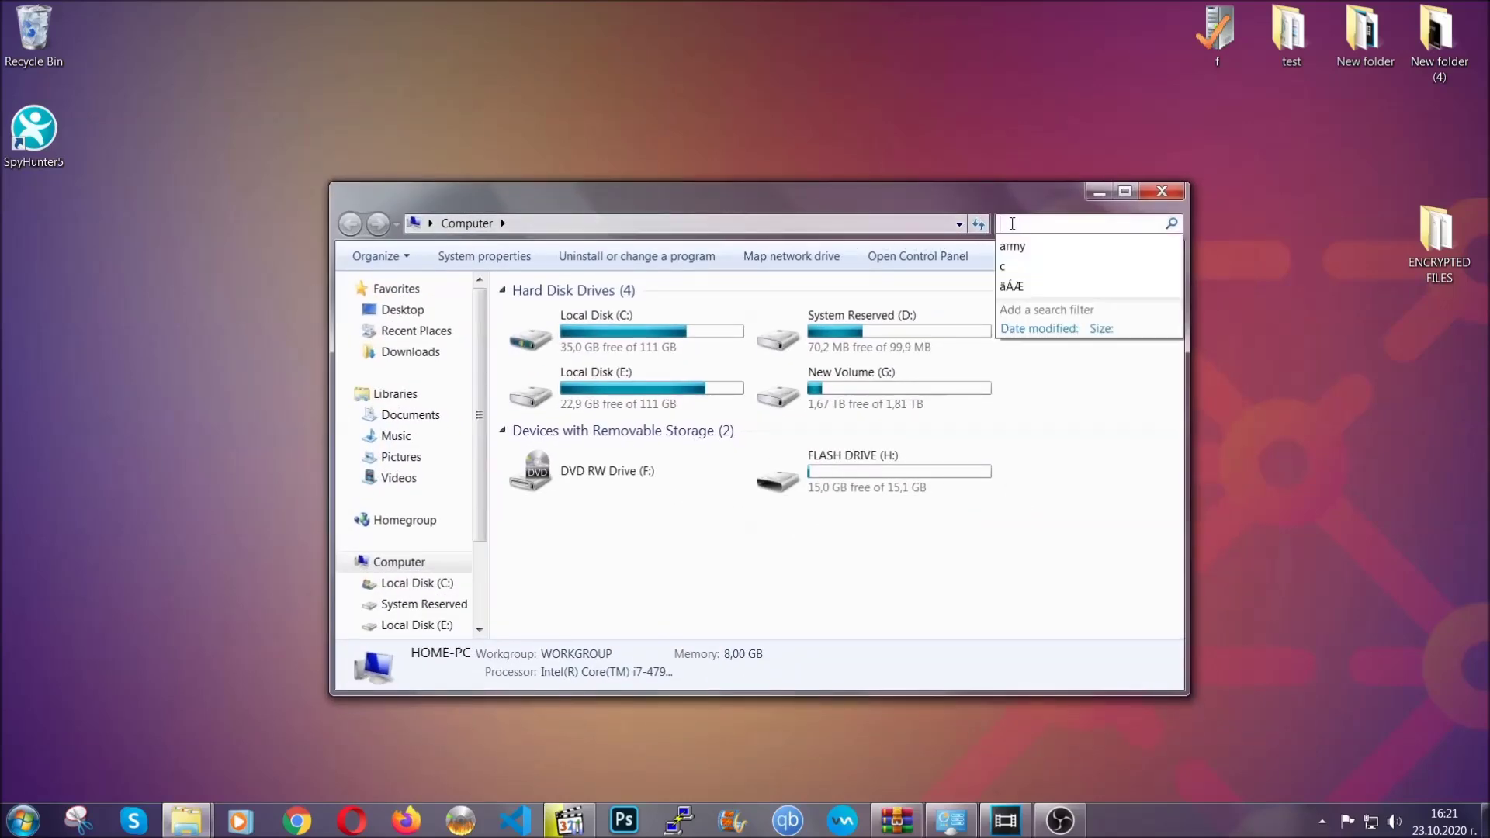
pyautogui.write('file')
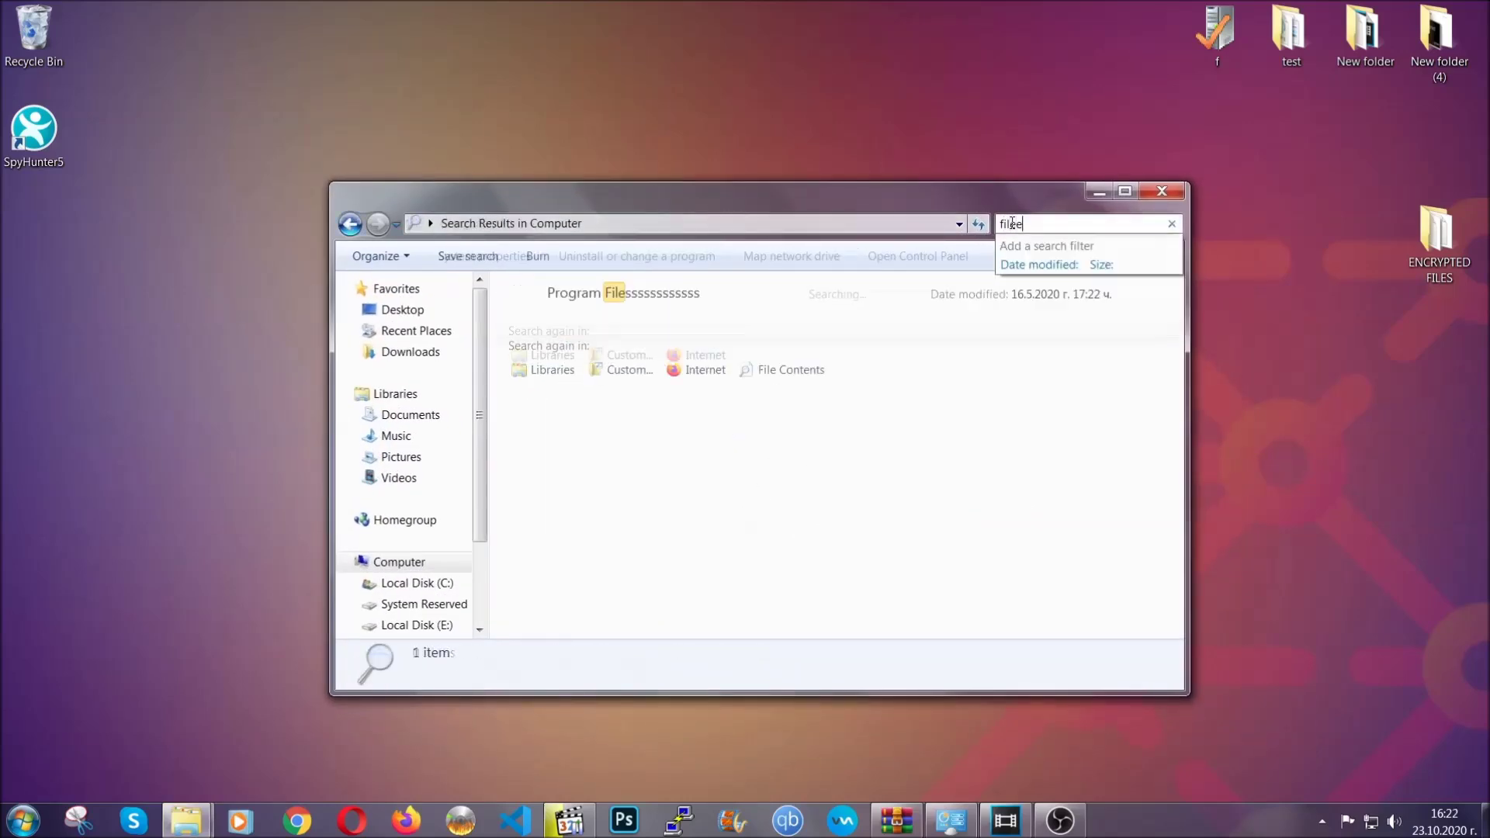
pyautogui.write('extension:exe ')
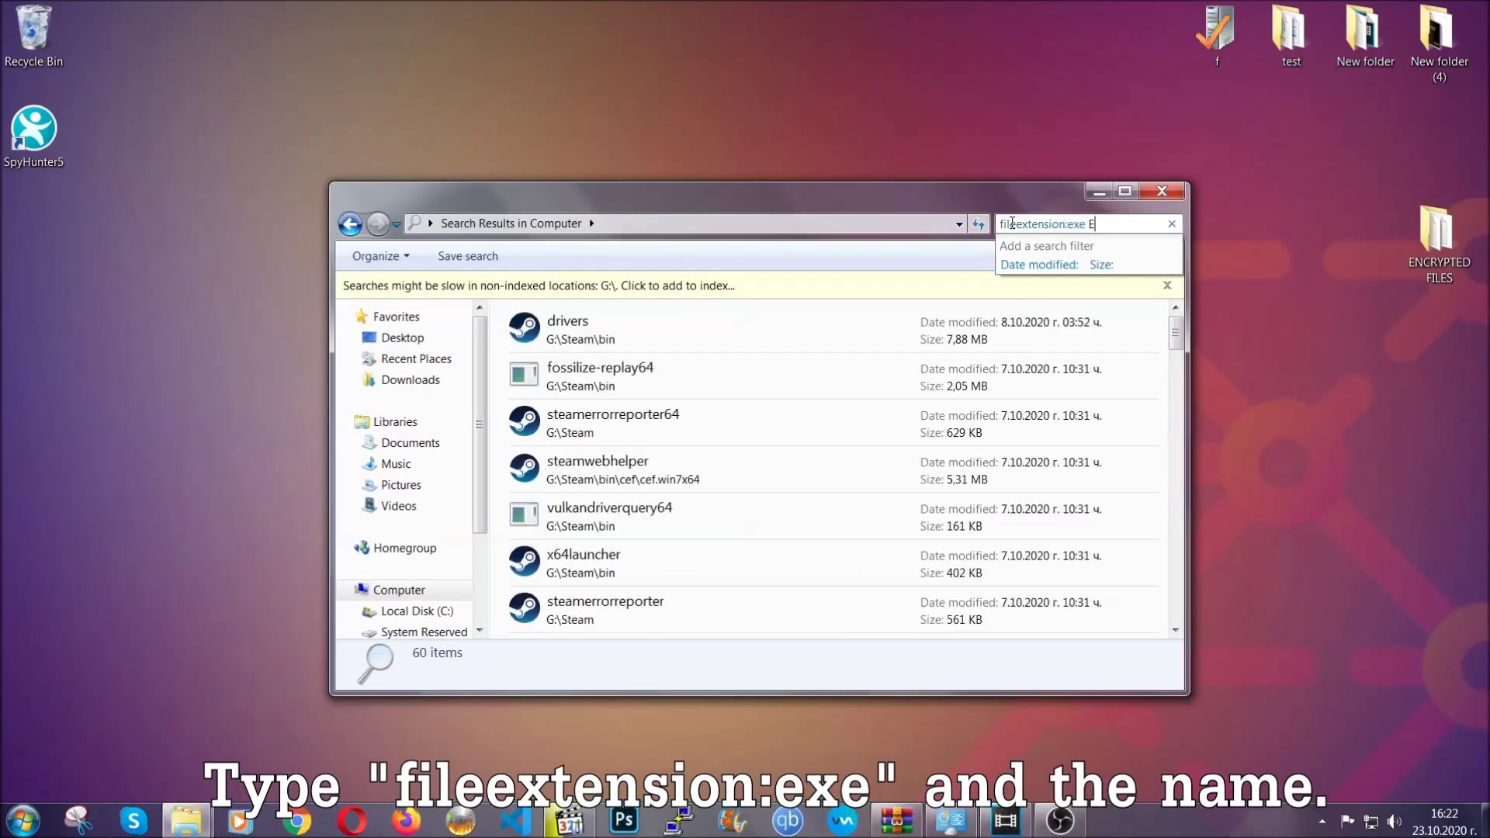
pyautogui.write('Example Virus Name')
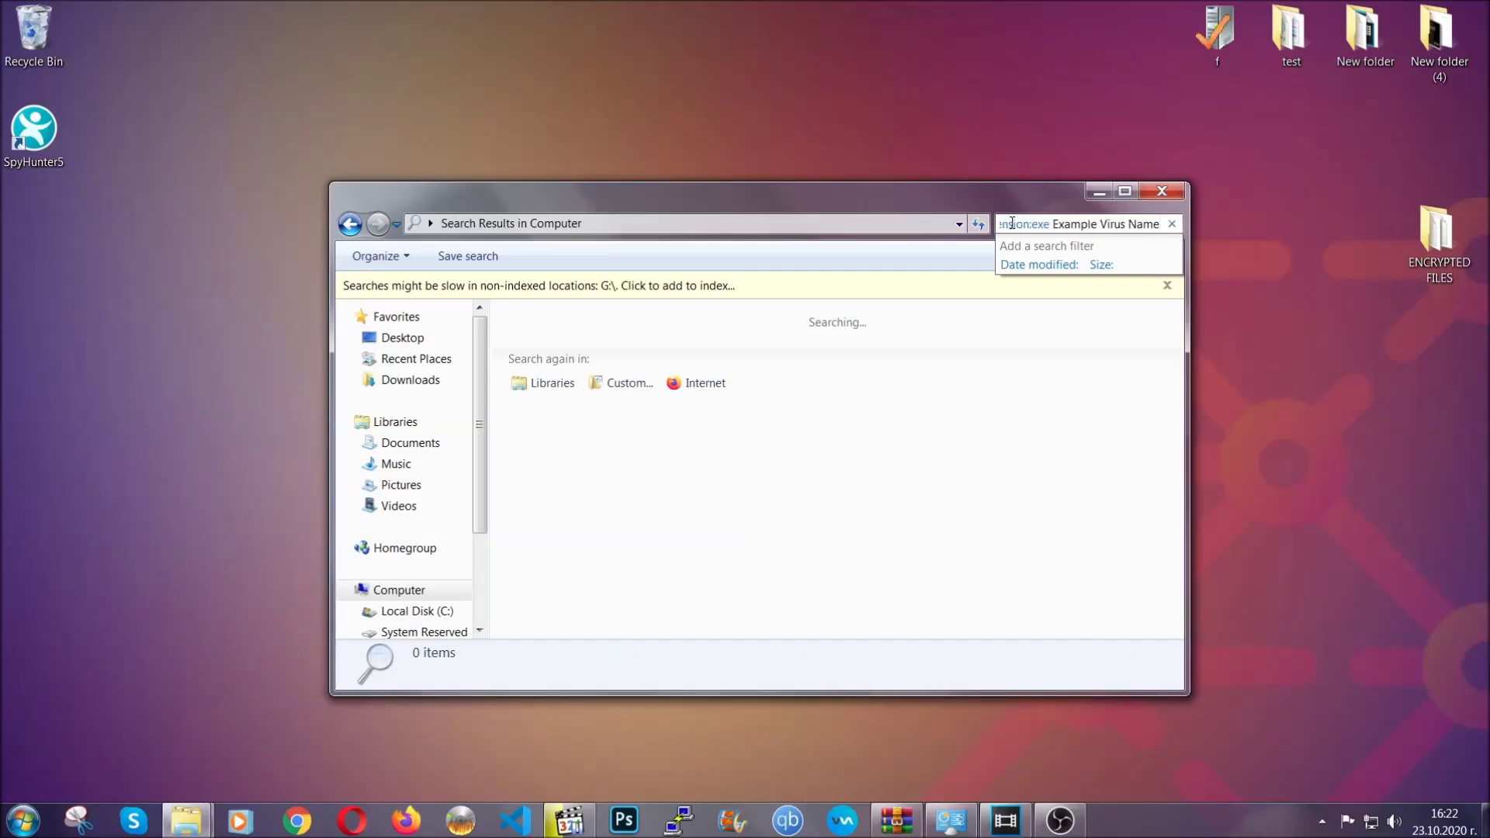
pyautogui.press('Return')
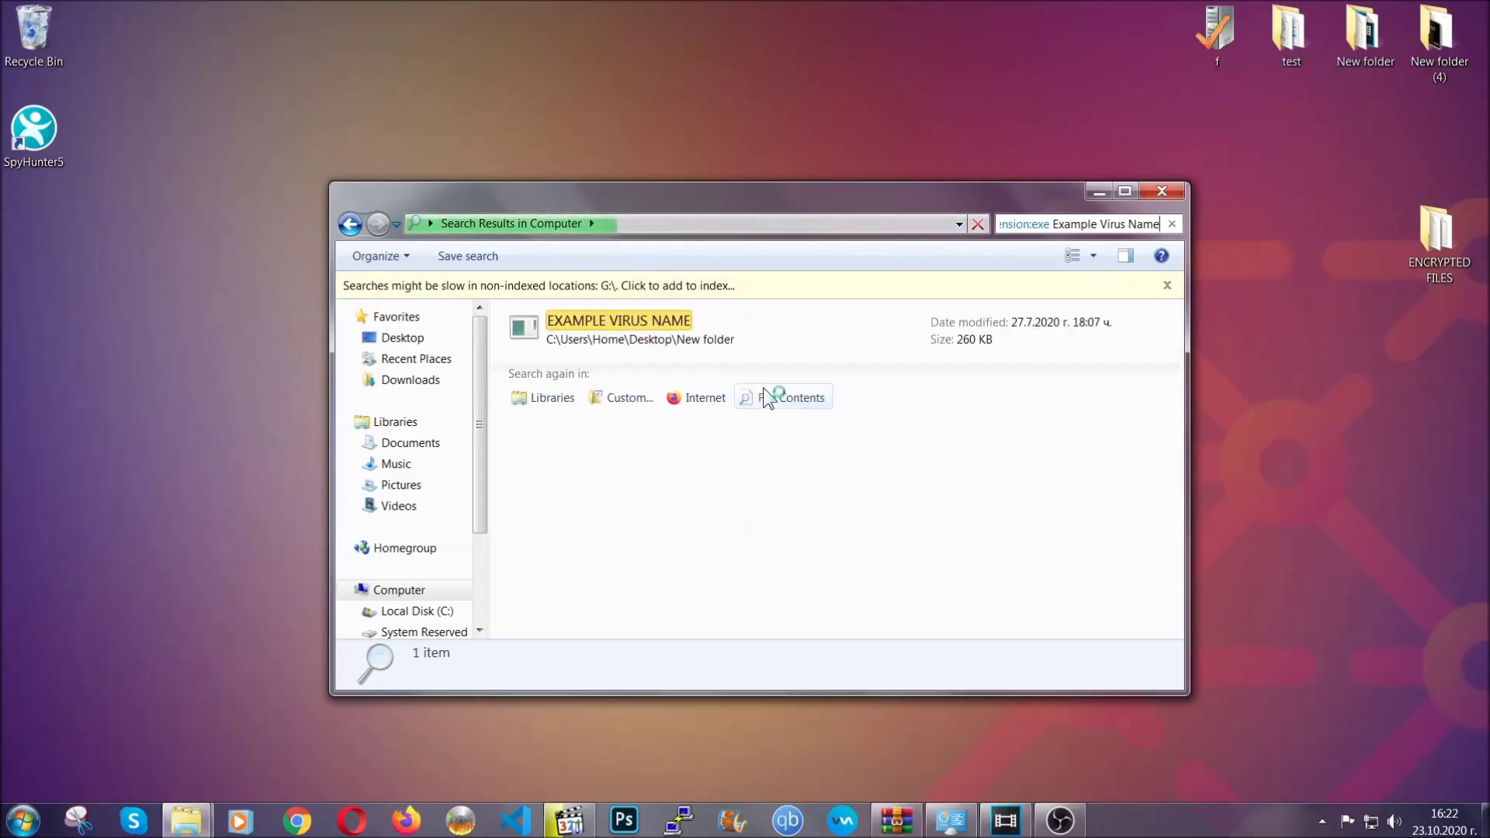
# Delete the EXAMPLE VIRUS NAME result to the Recycle Bin and close the Explorer window
pyautogui.click(651, 315)
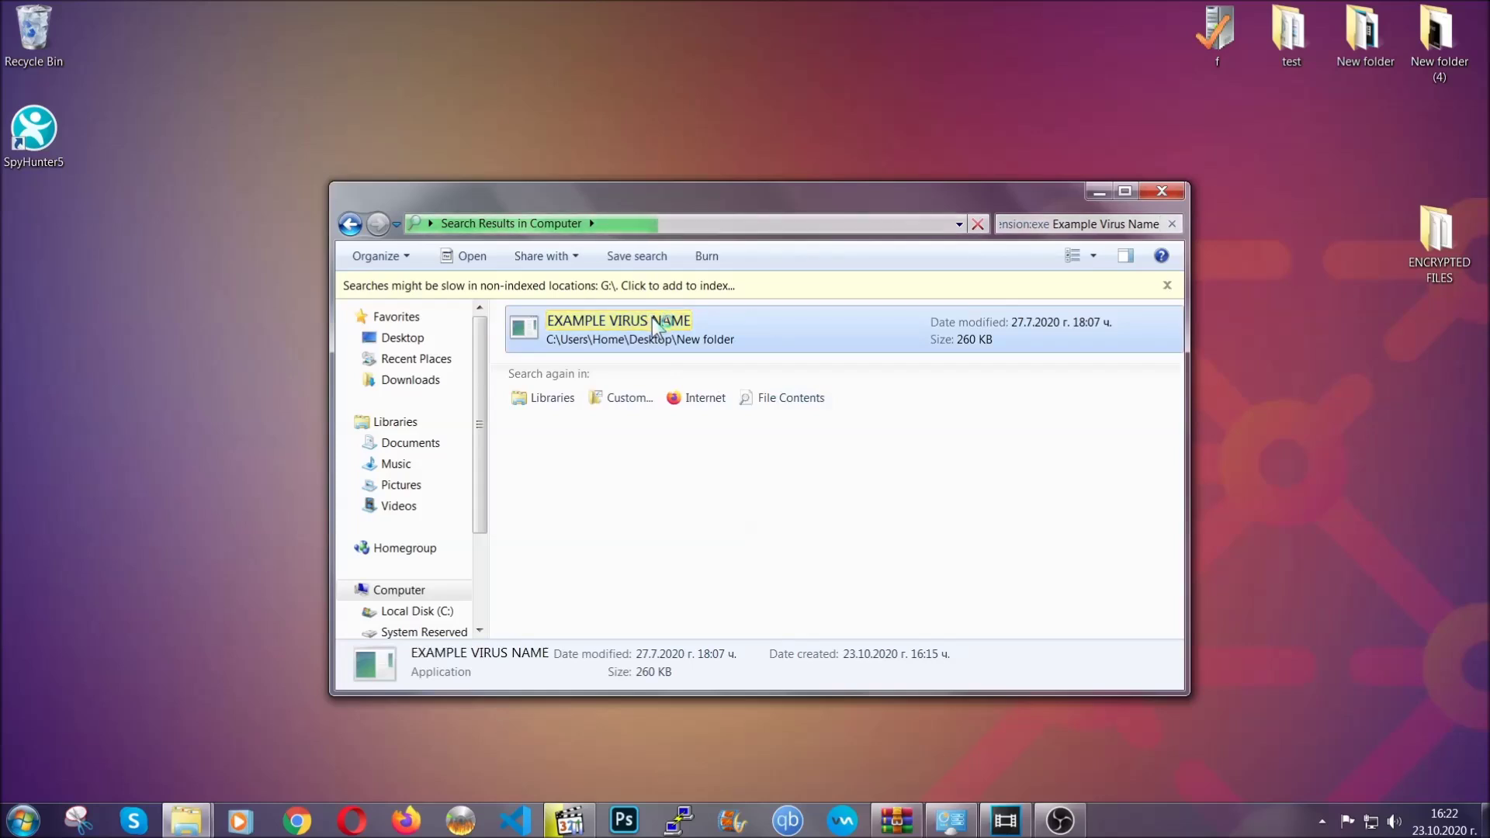
pyautogui.rightClick(654, 324)
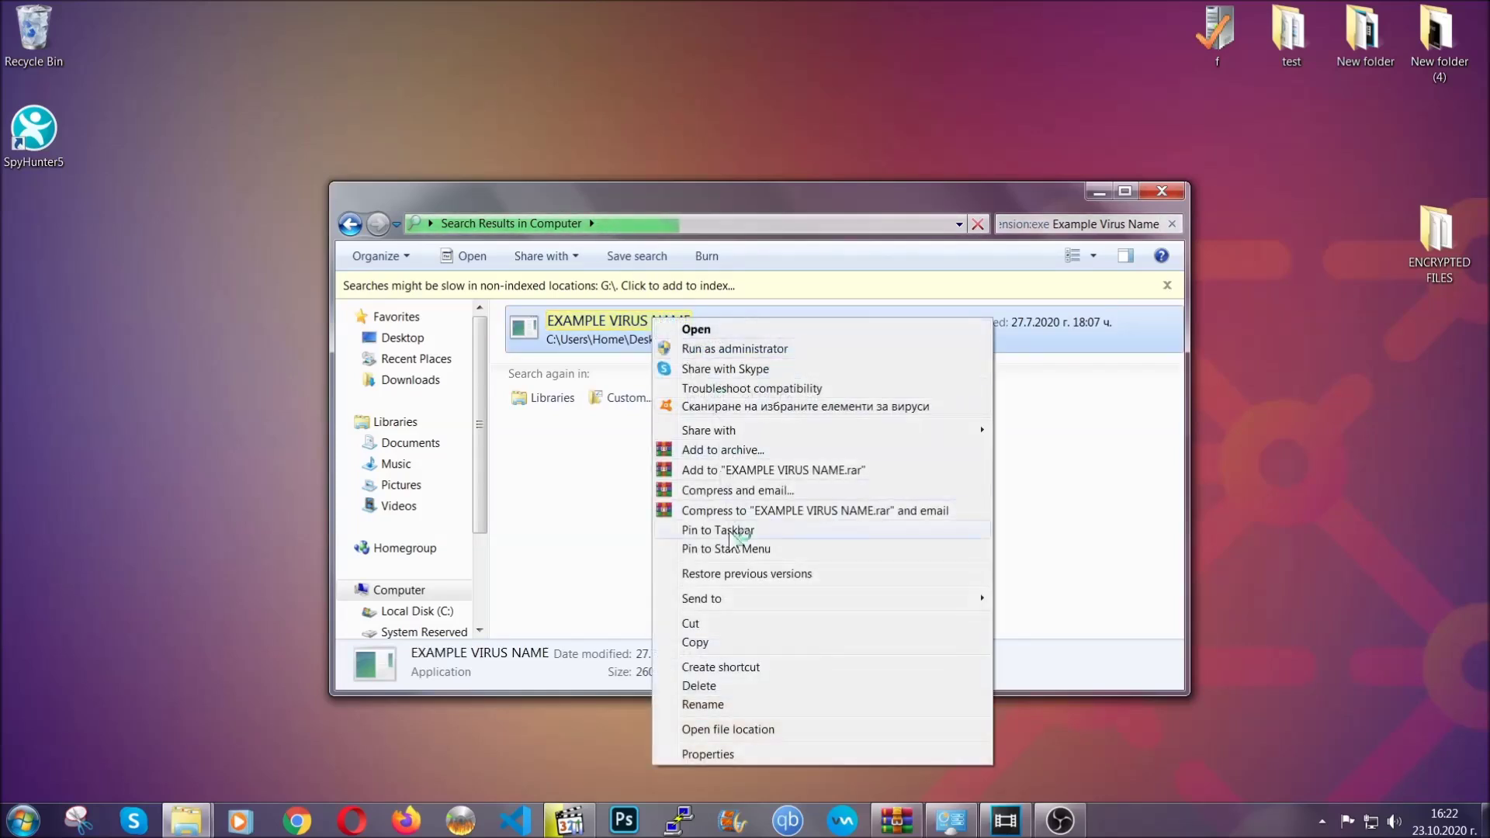
pyautogui.click(719, 687)
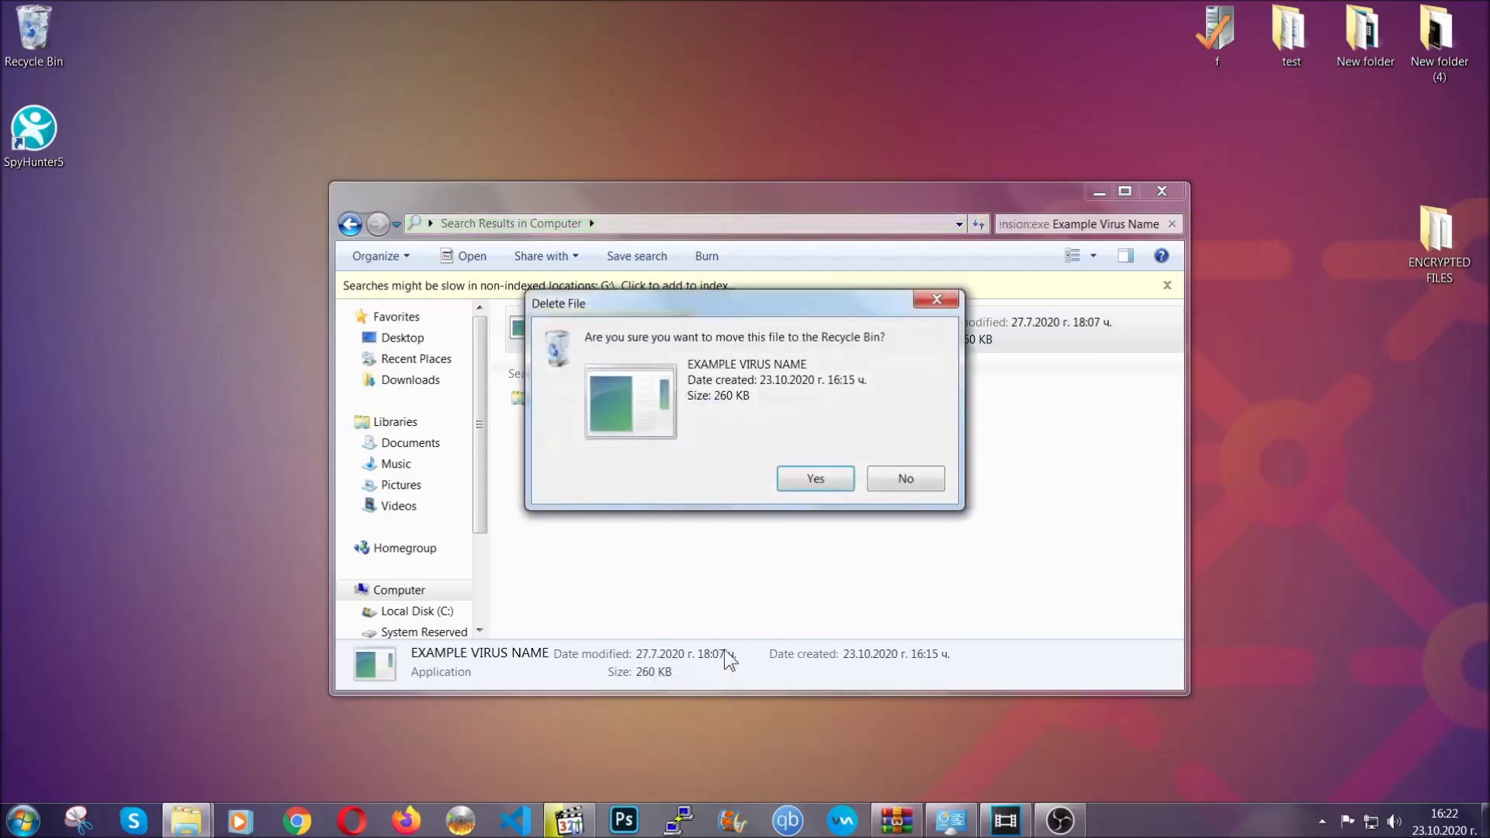
pyautogui.click(817, 481)
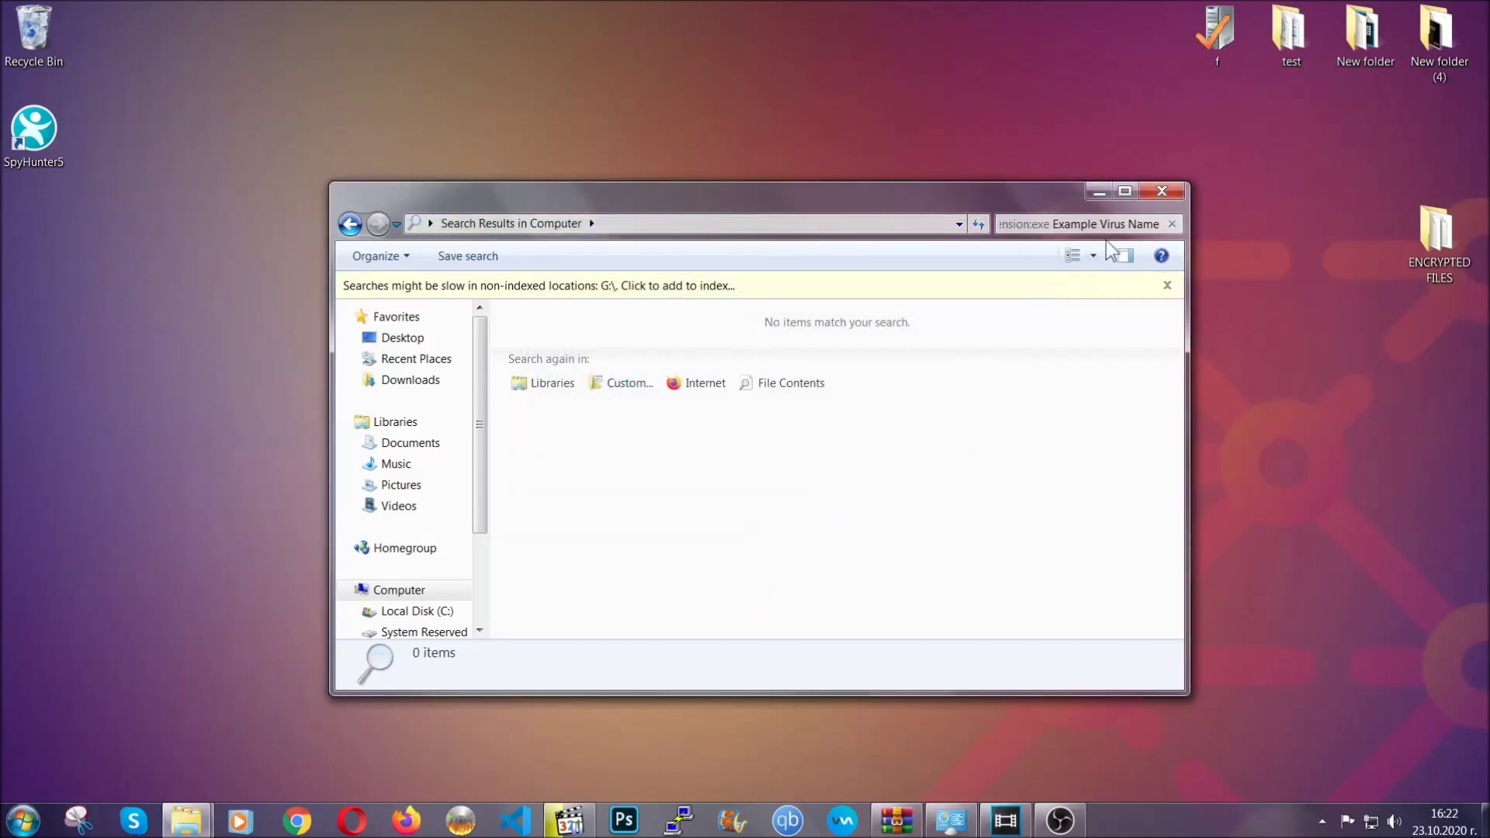
pyautogui.click(1162, 191)
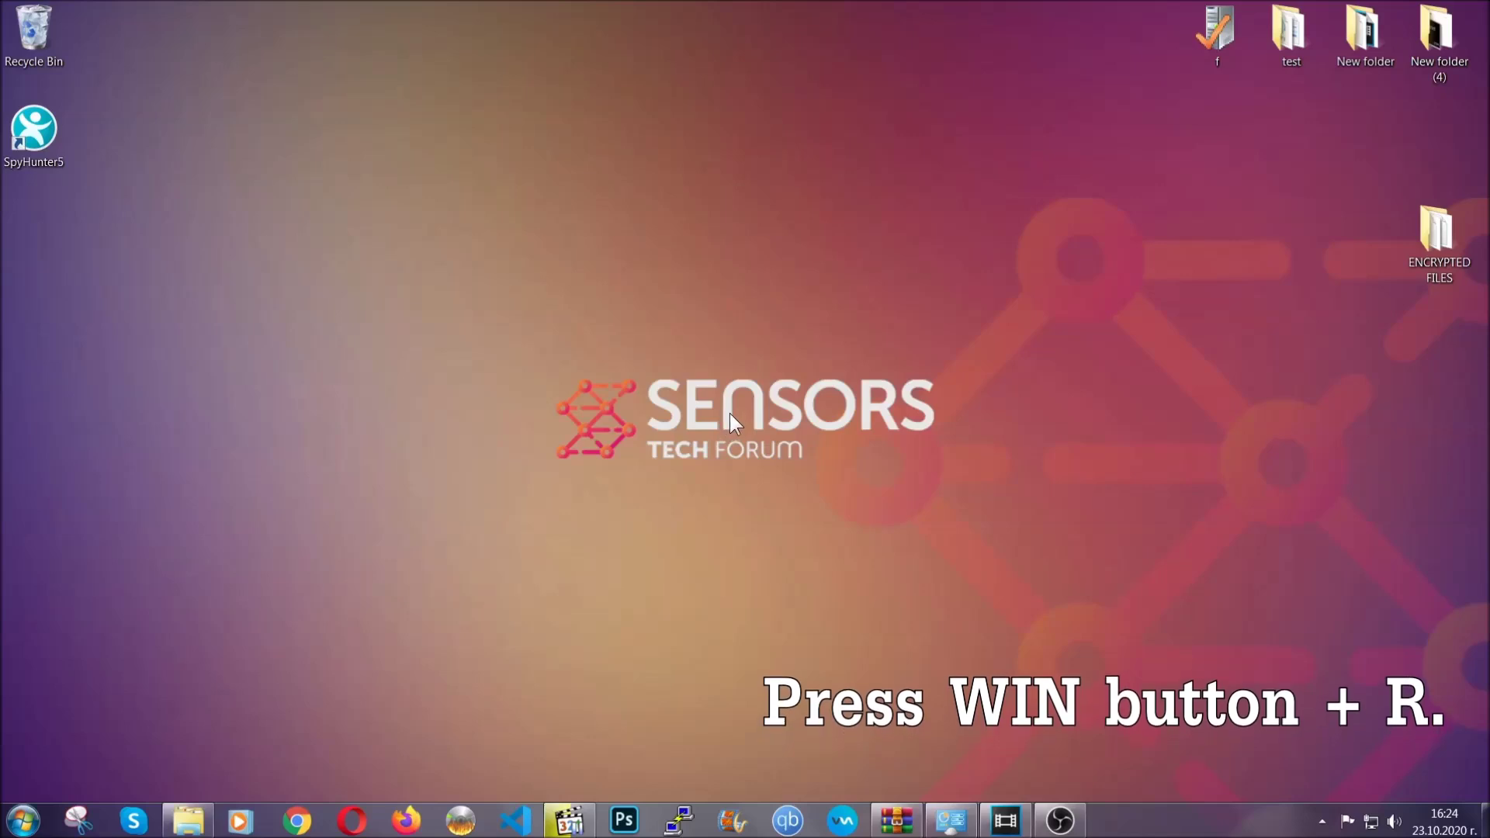
# Run REGEDIT from the Run dialog in place of the preset cmd command
pyautogui.press('super+r')
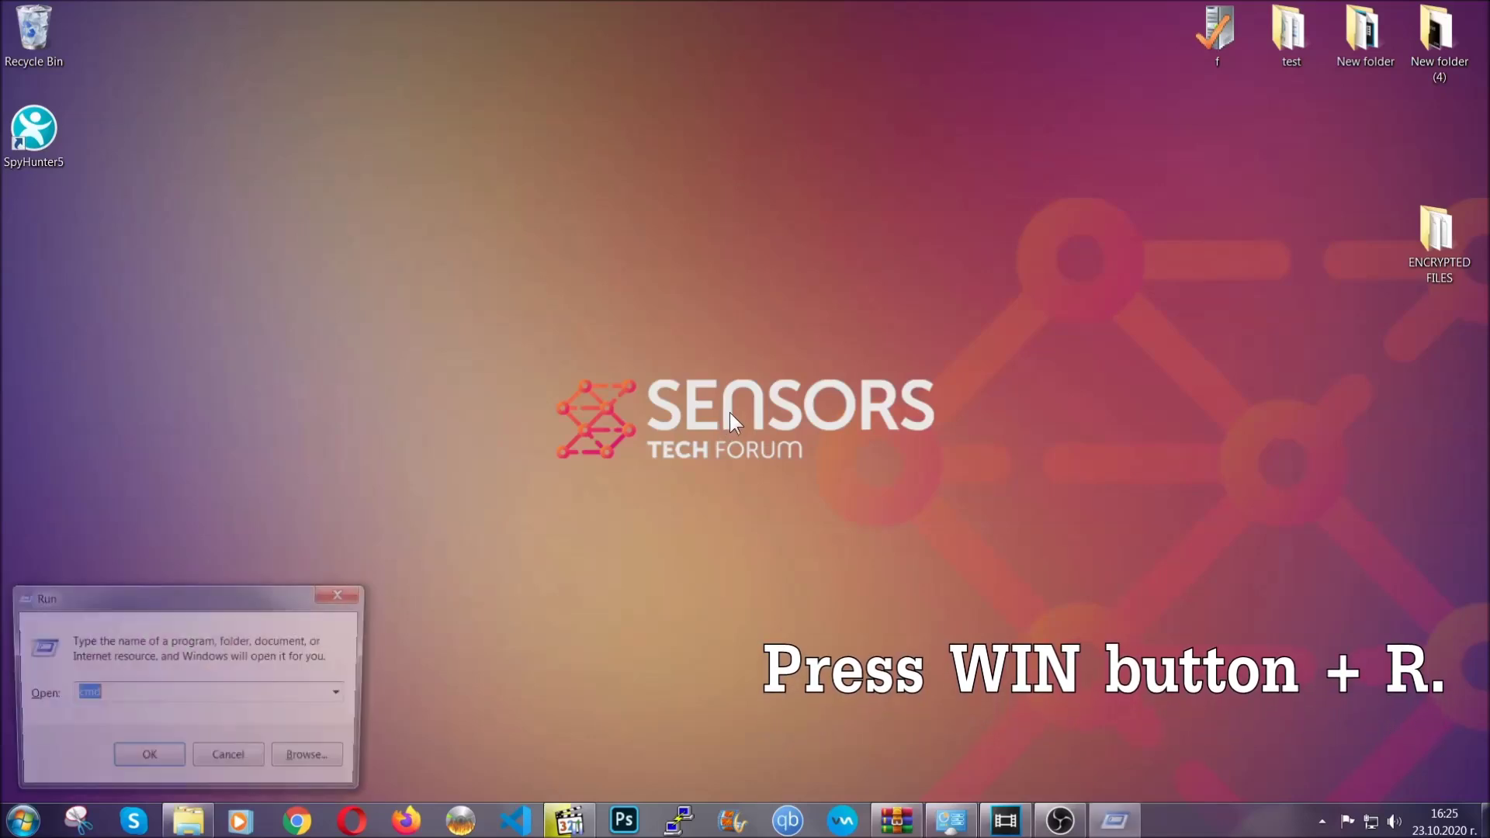
pyautogui.click(143, 705)
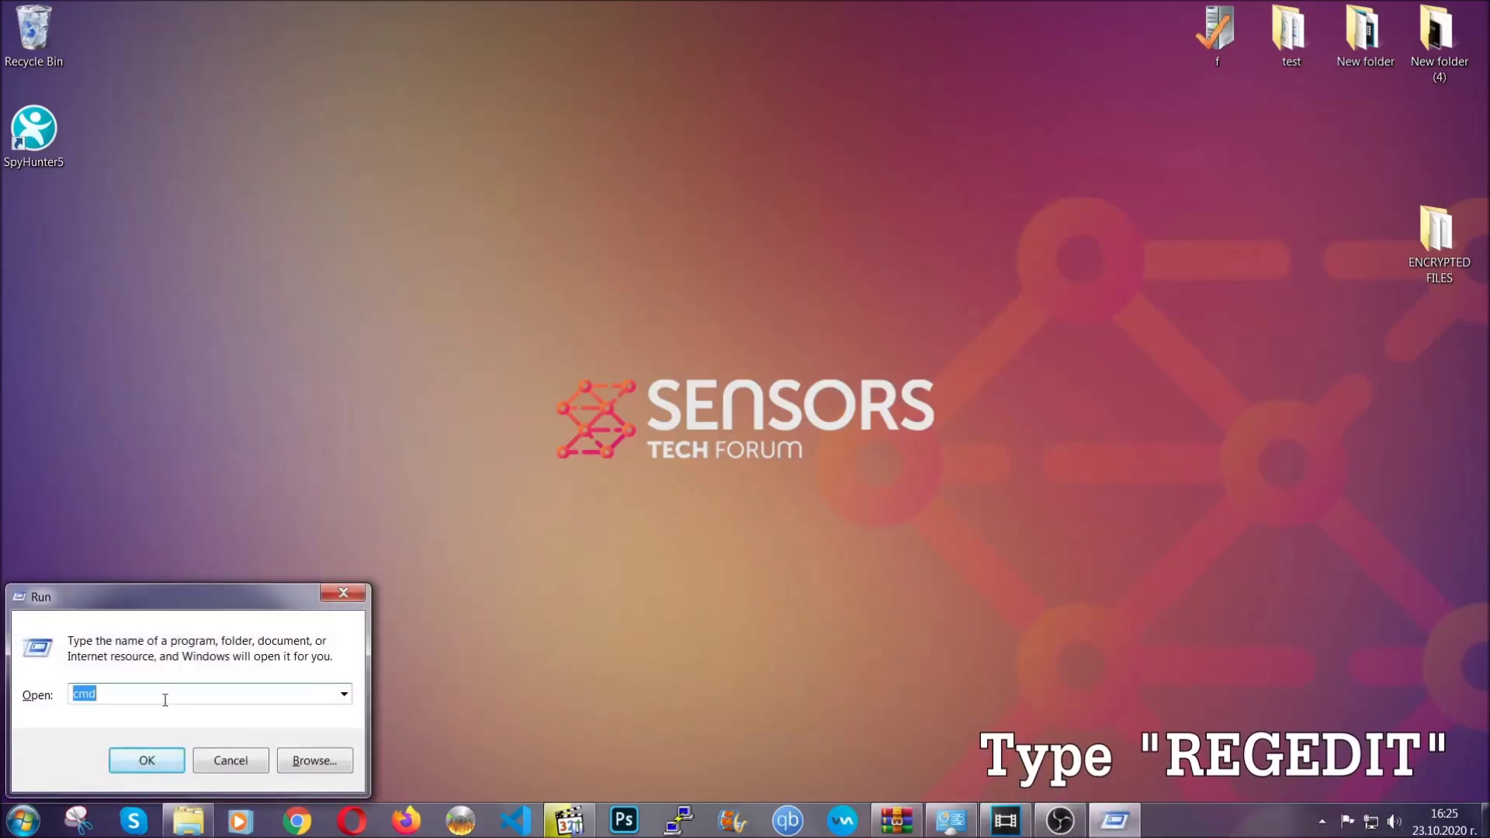
pyautogui.press('BackSpace')
pyautogui.press('BackSpace')
pyautogui.press('BackSpace')
pyautogui.write('REG')
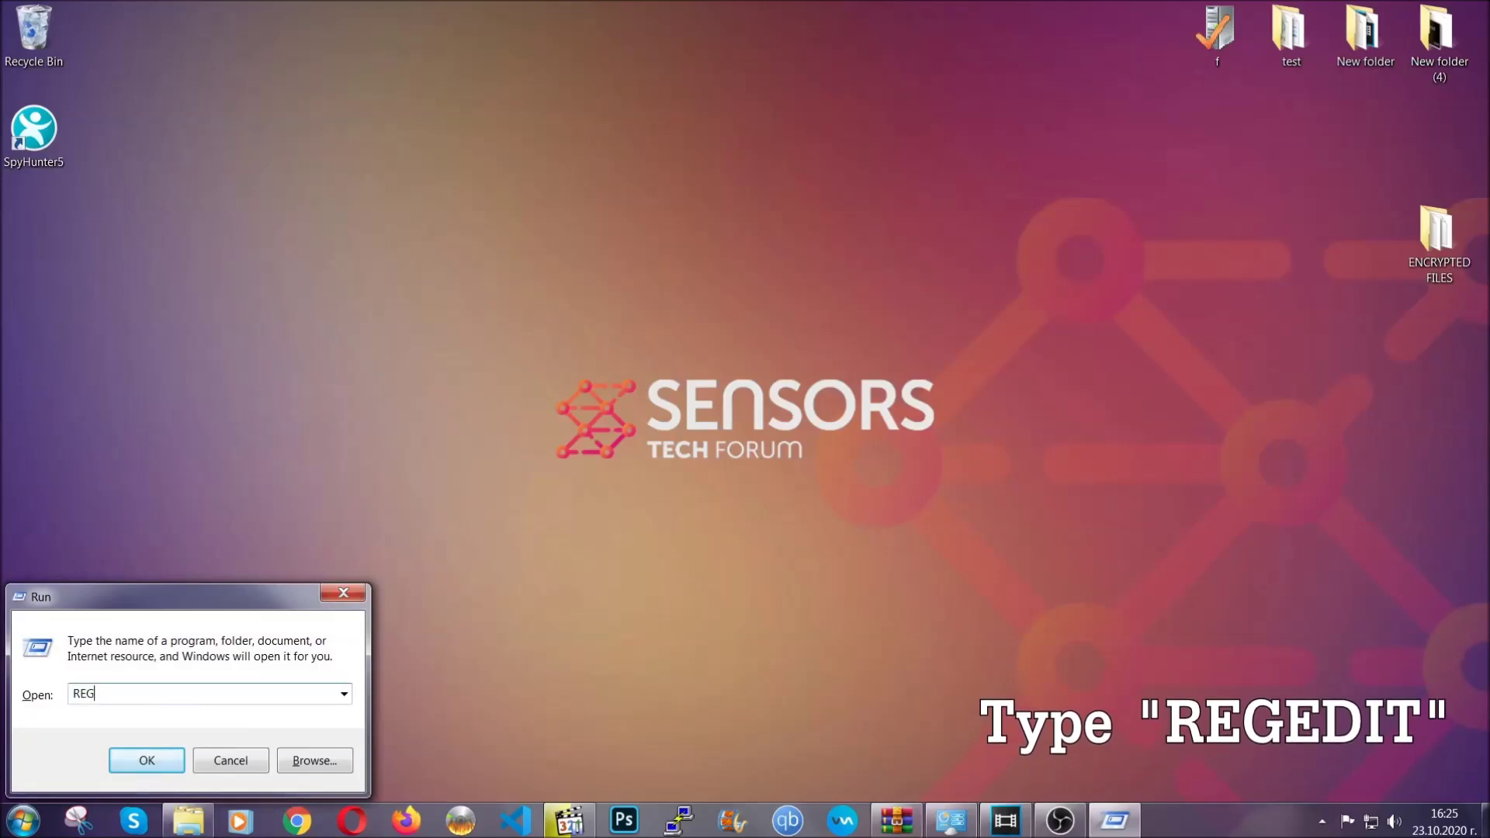
pyautogui.write('EDIT')
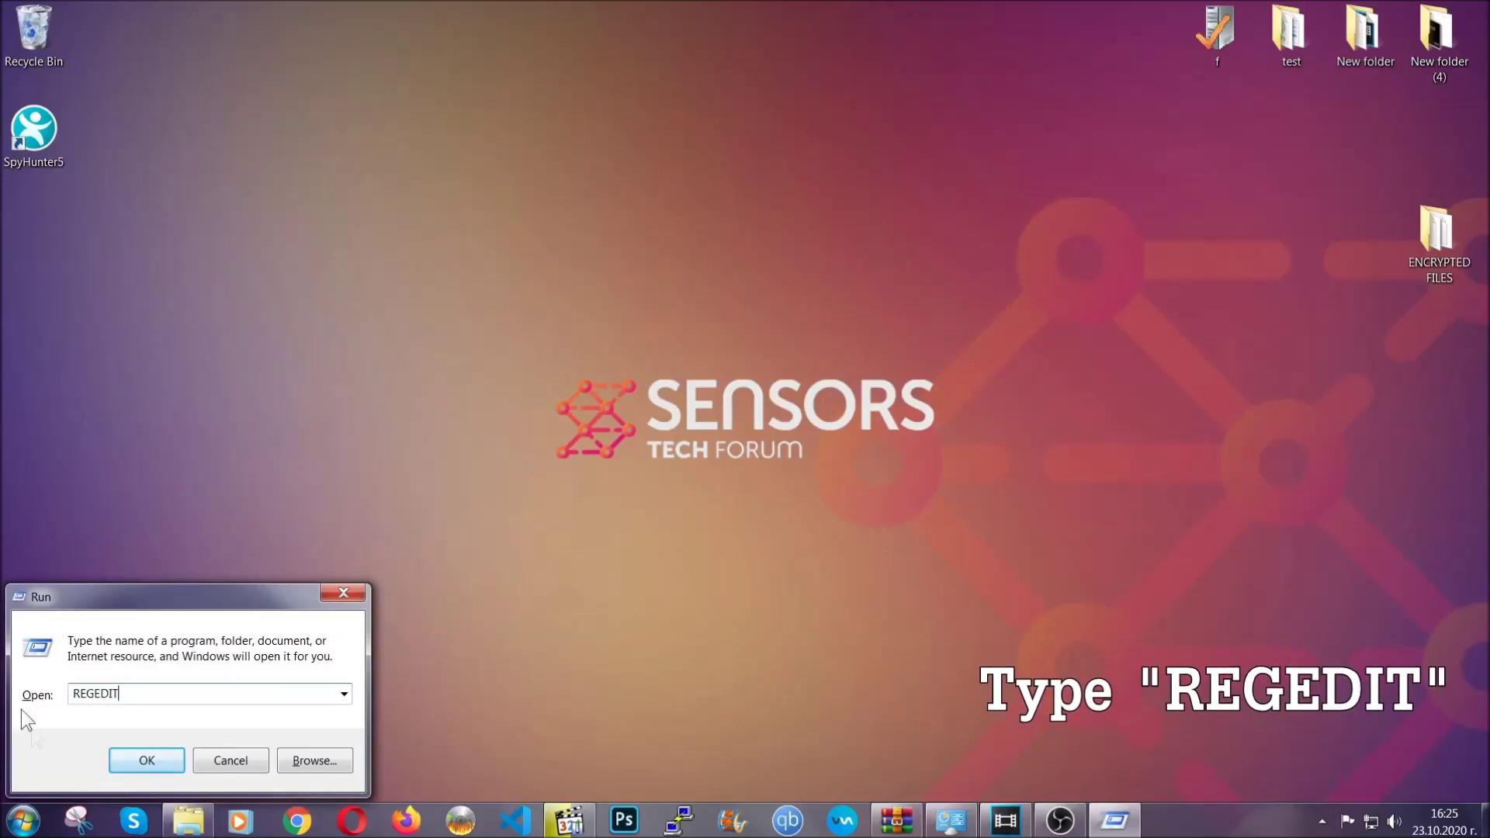
pyautogui.click(131, 757)
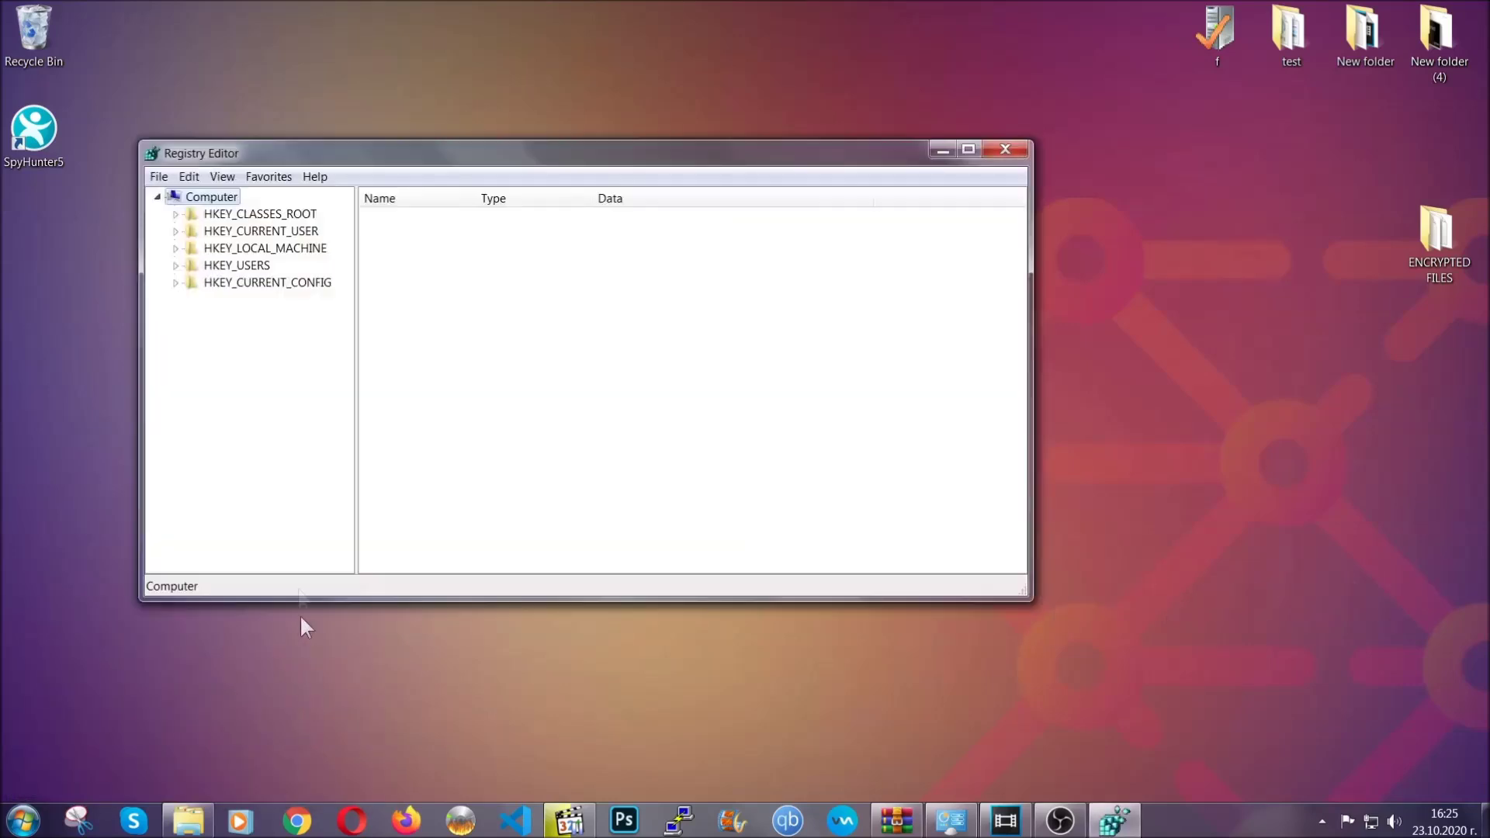
# Export the whole registry (range All) to the Desktop as BACKUP
pyautogui.click(159, 178)
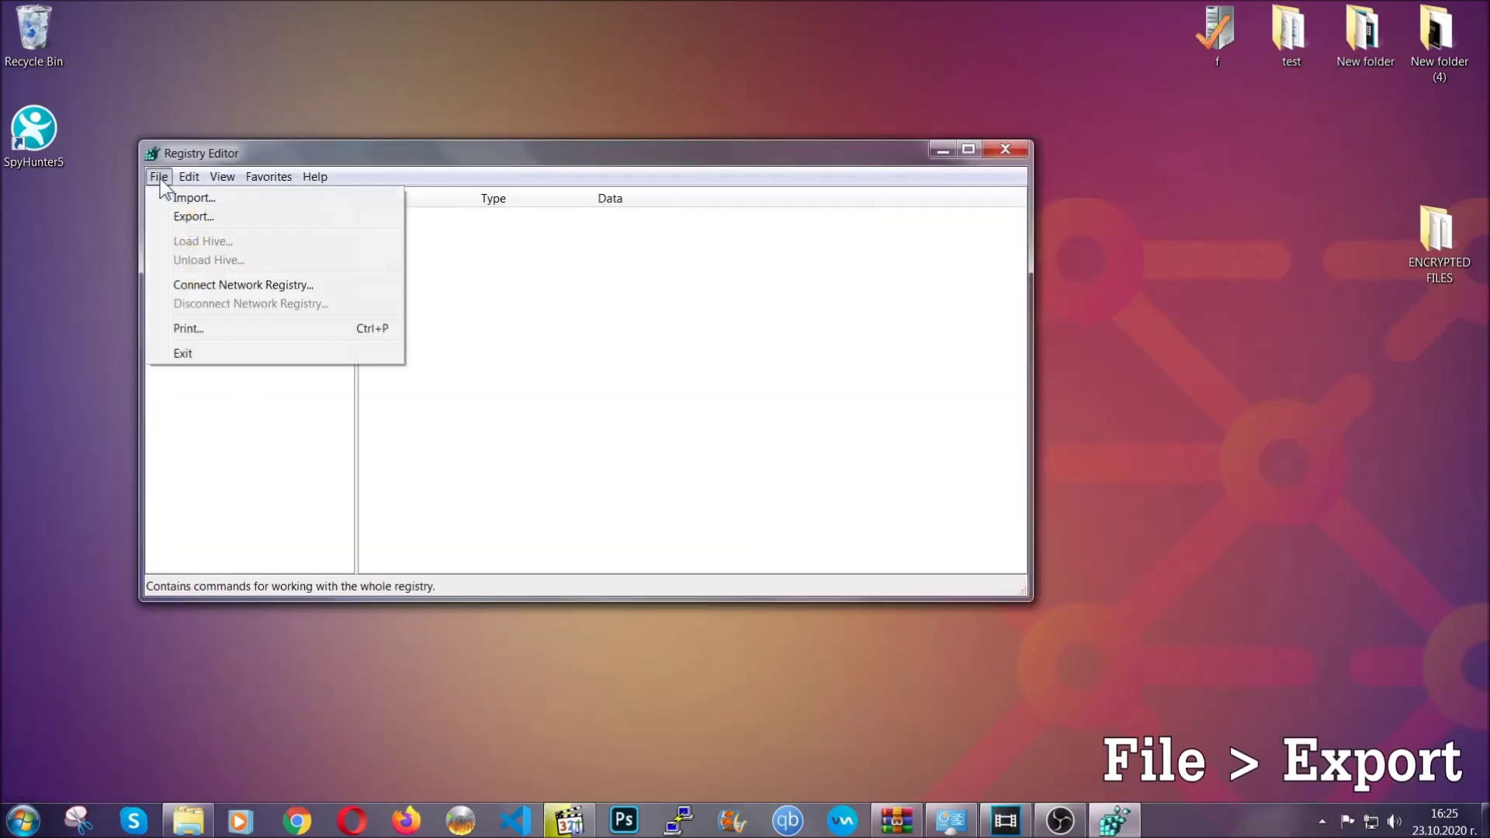
pyautogui.click(194, 214)
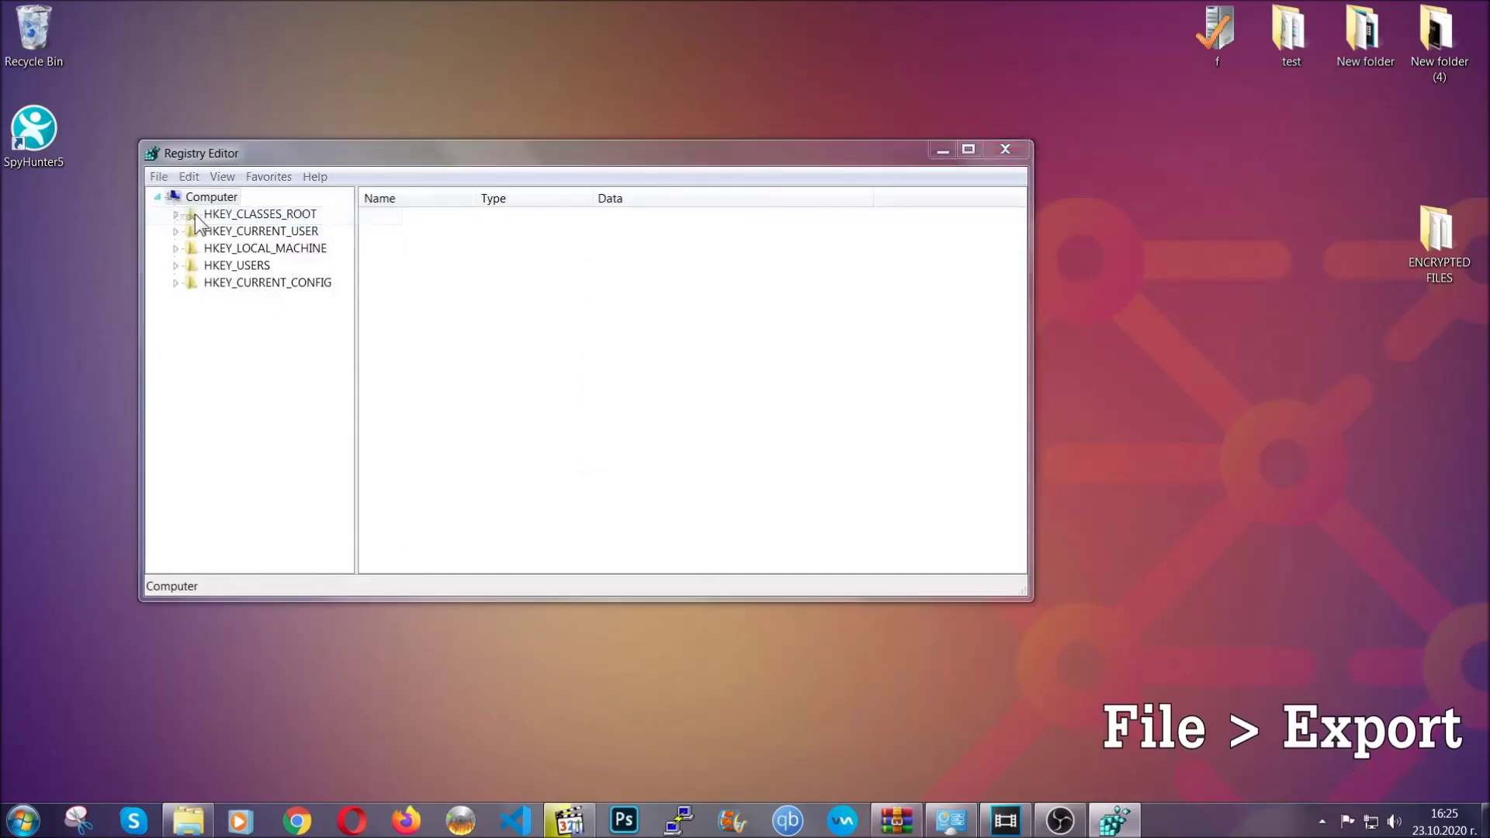
pyautogui.click(195, 328)
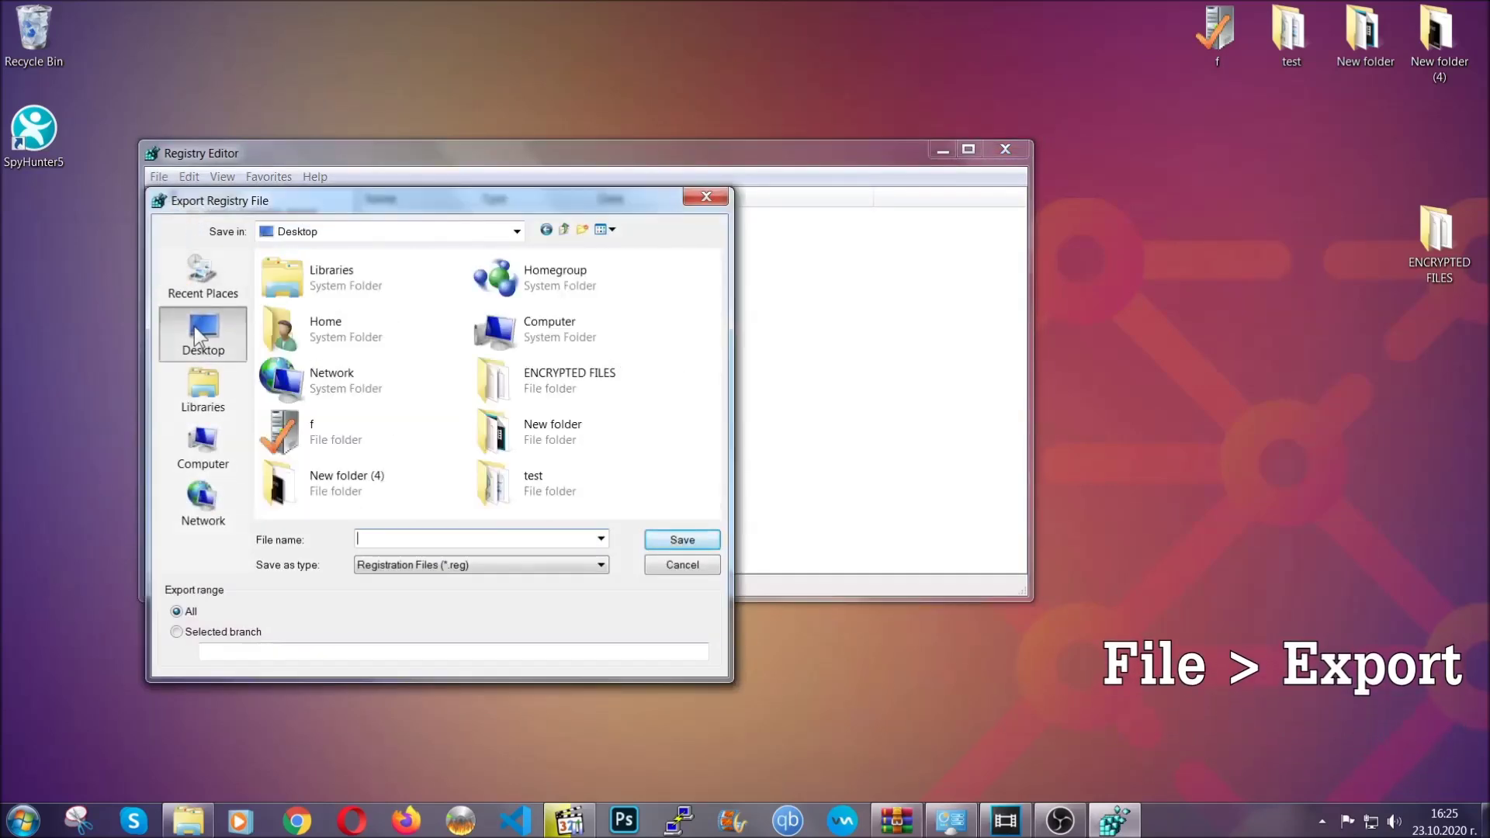
pyautogui.click(177, 613)
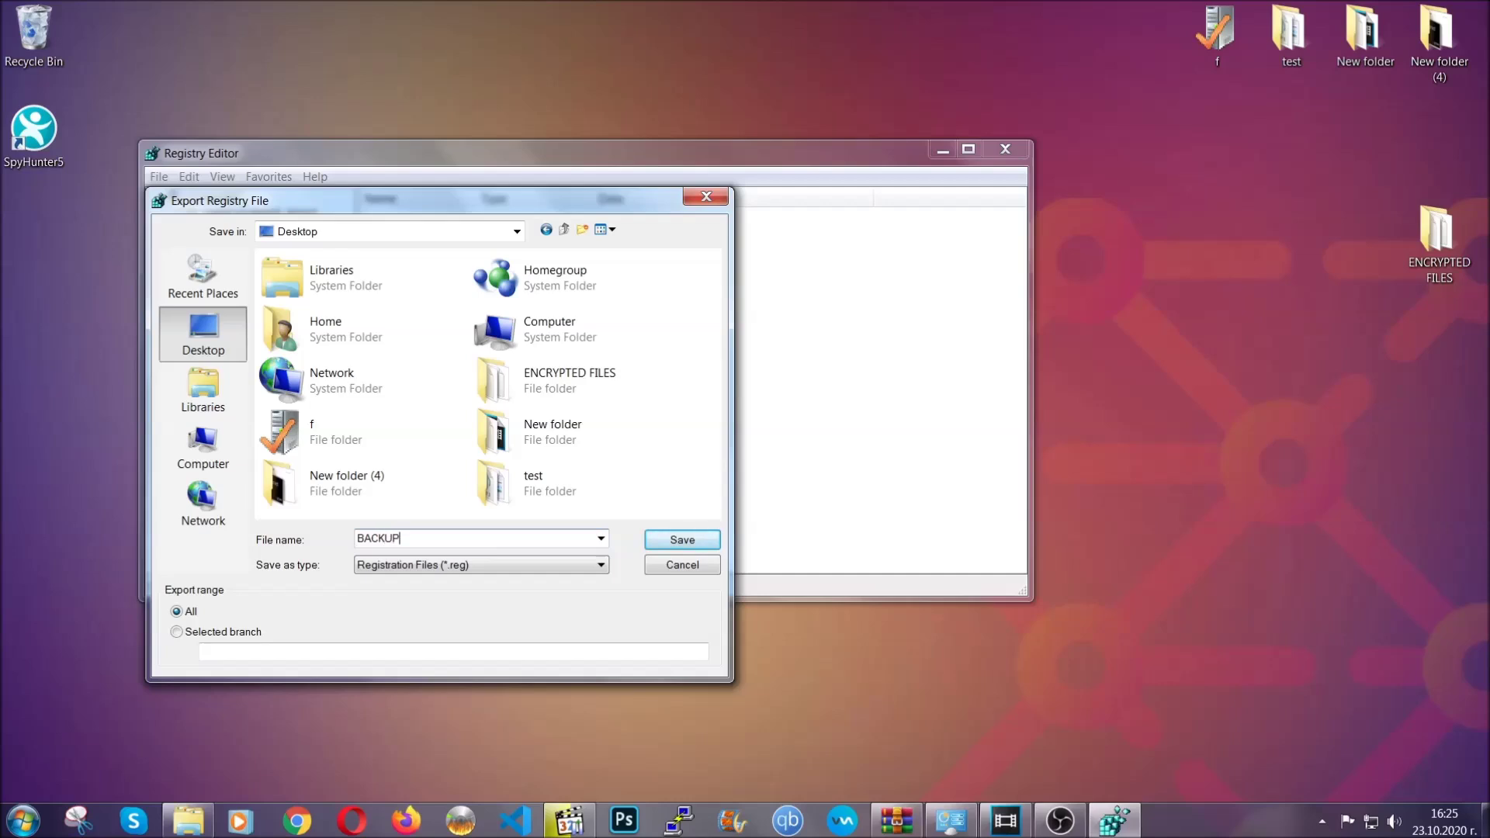
pyautogui.click(672, 542)
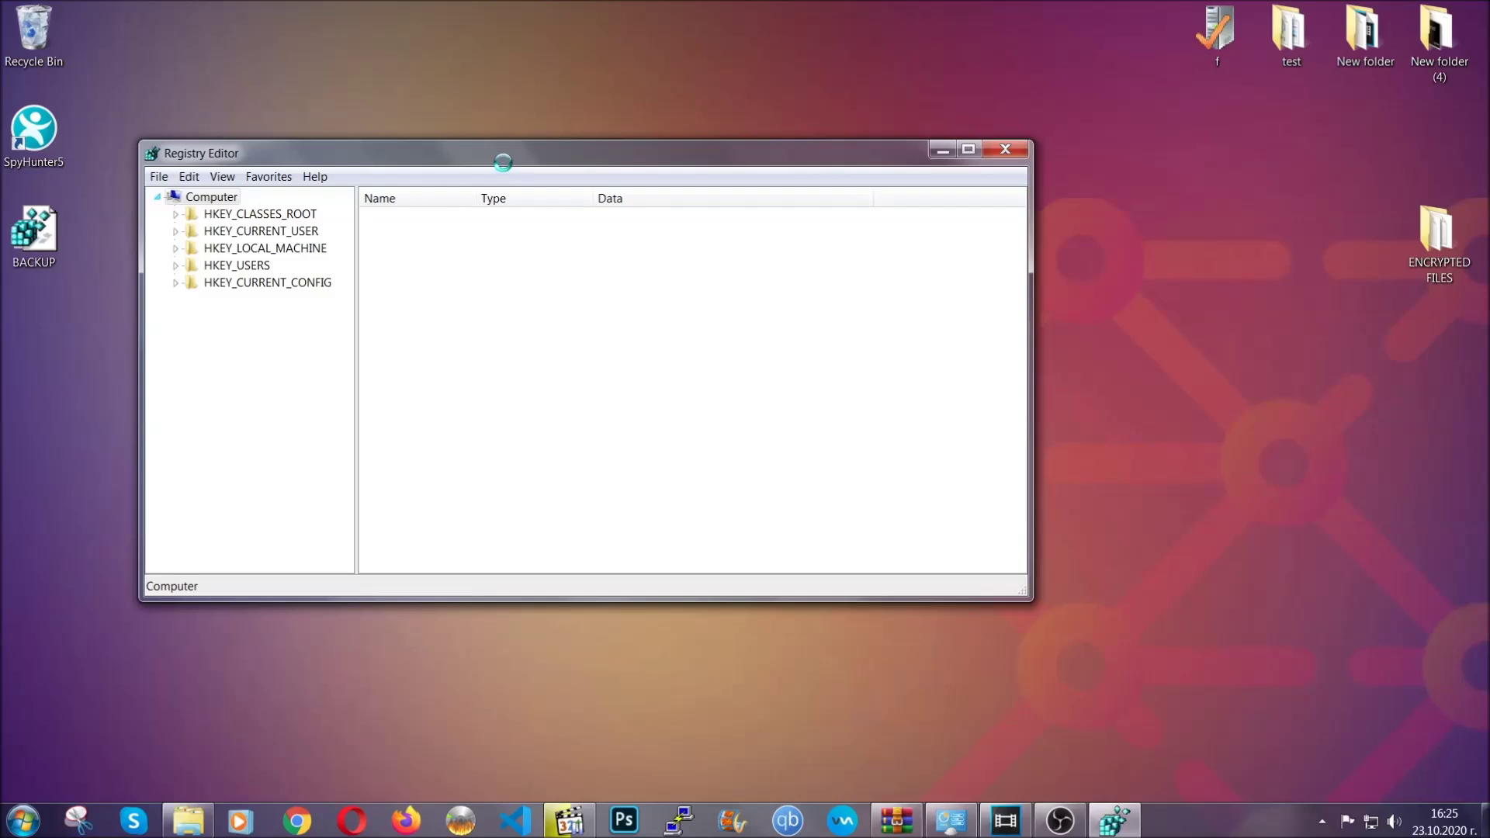
pyautogui.moveTo(503, 163); pyautogui.dragTo(651, 211)
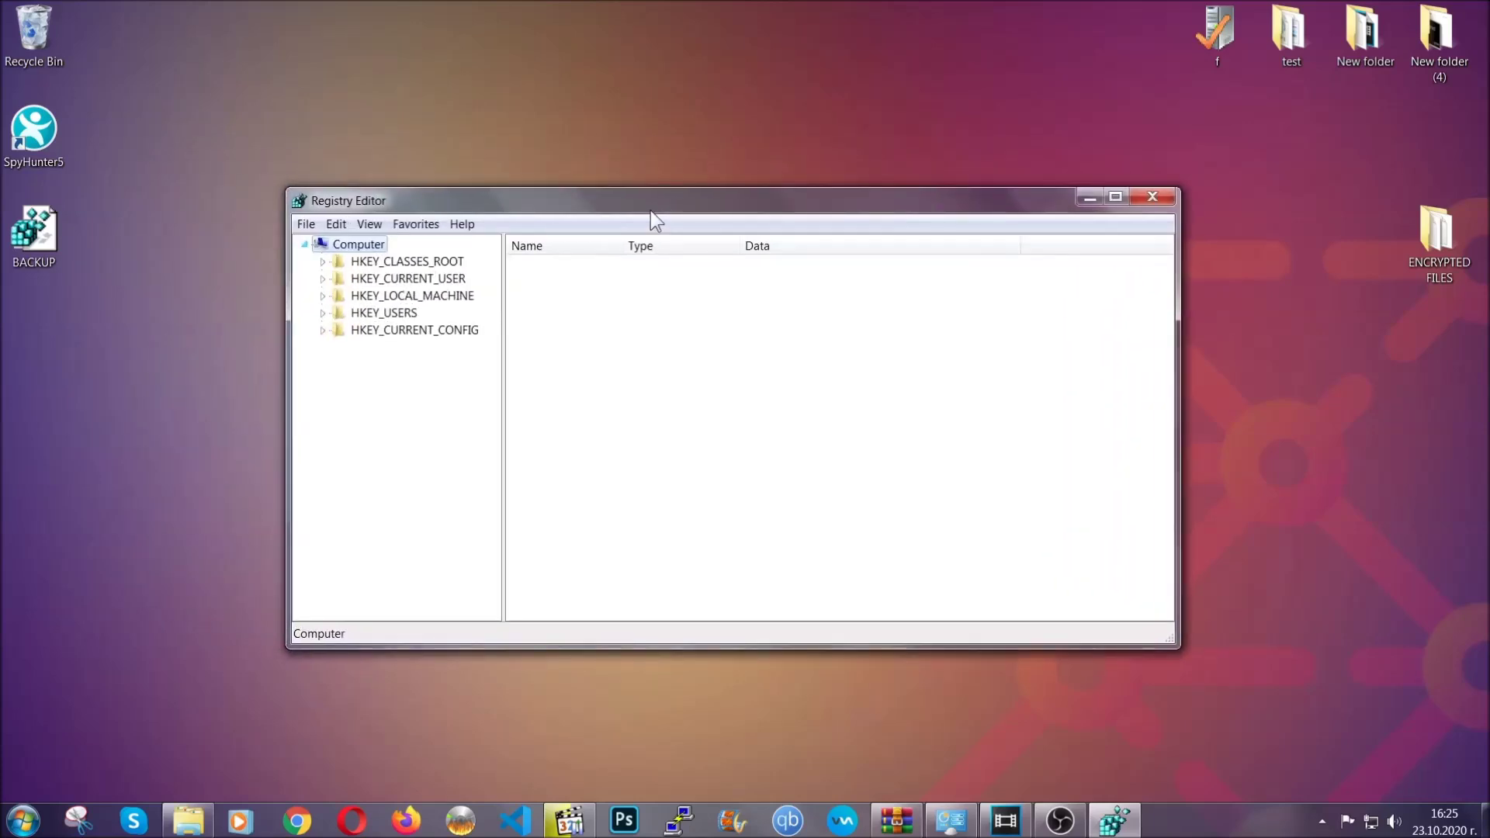
# Search registry keys for 'RunOnce' to reach HKEY_CURRENT_USER\...\CurrentVersion\RunOnce
pyautogui.click(306, 225)
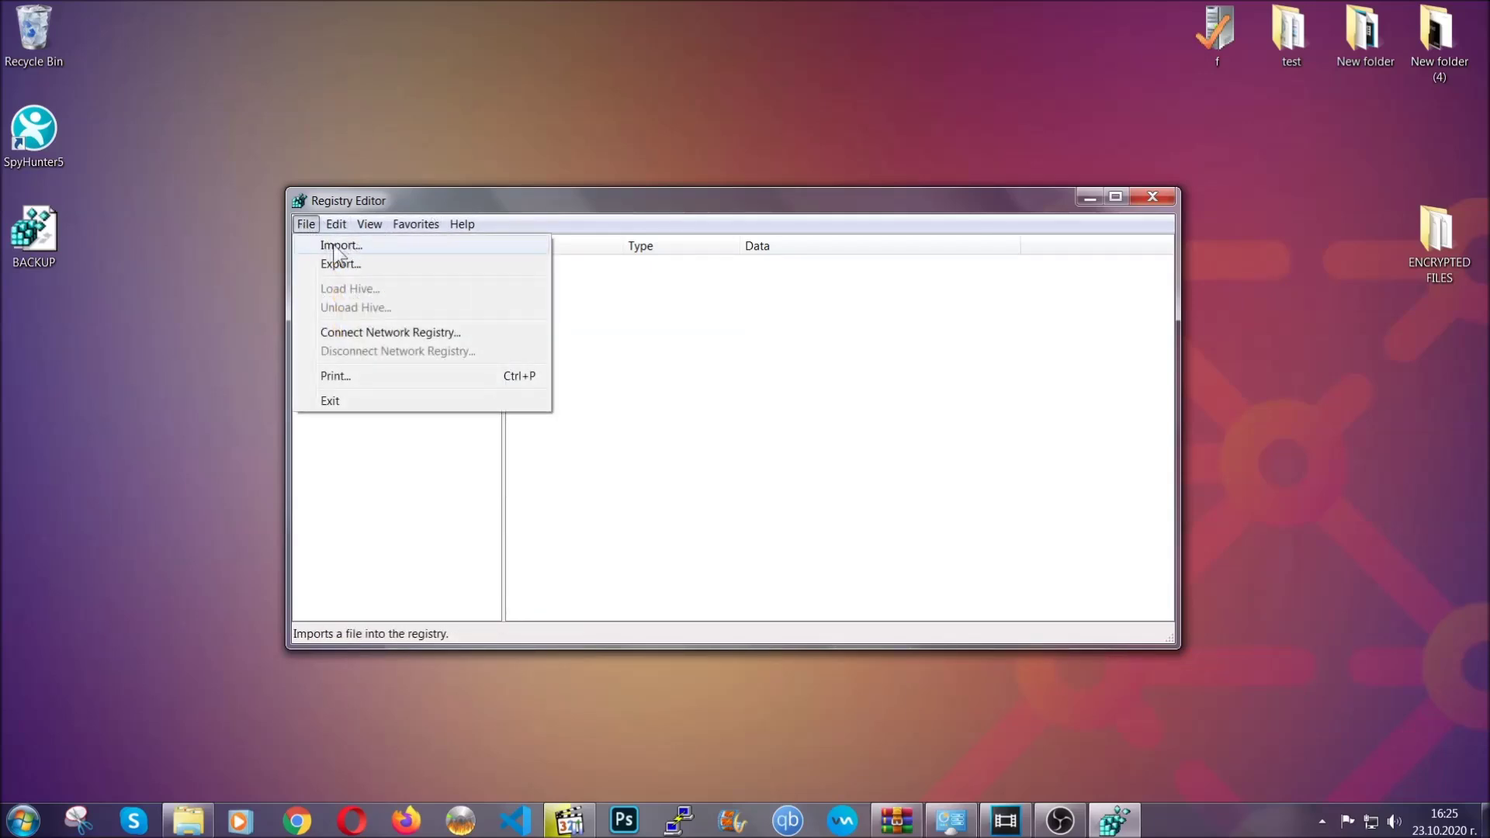
pyautogui.click(308, 226)
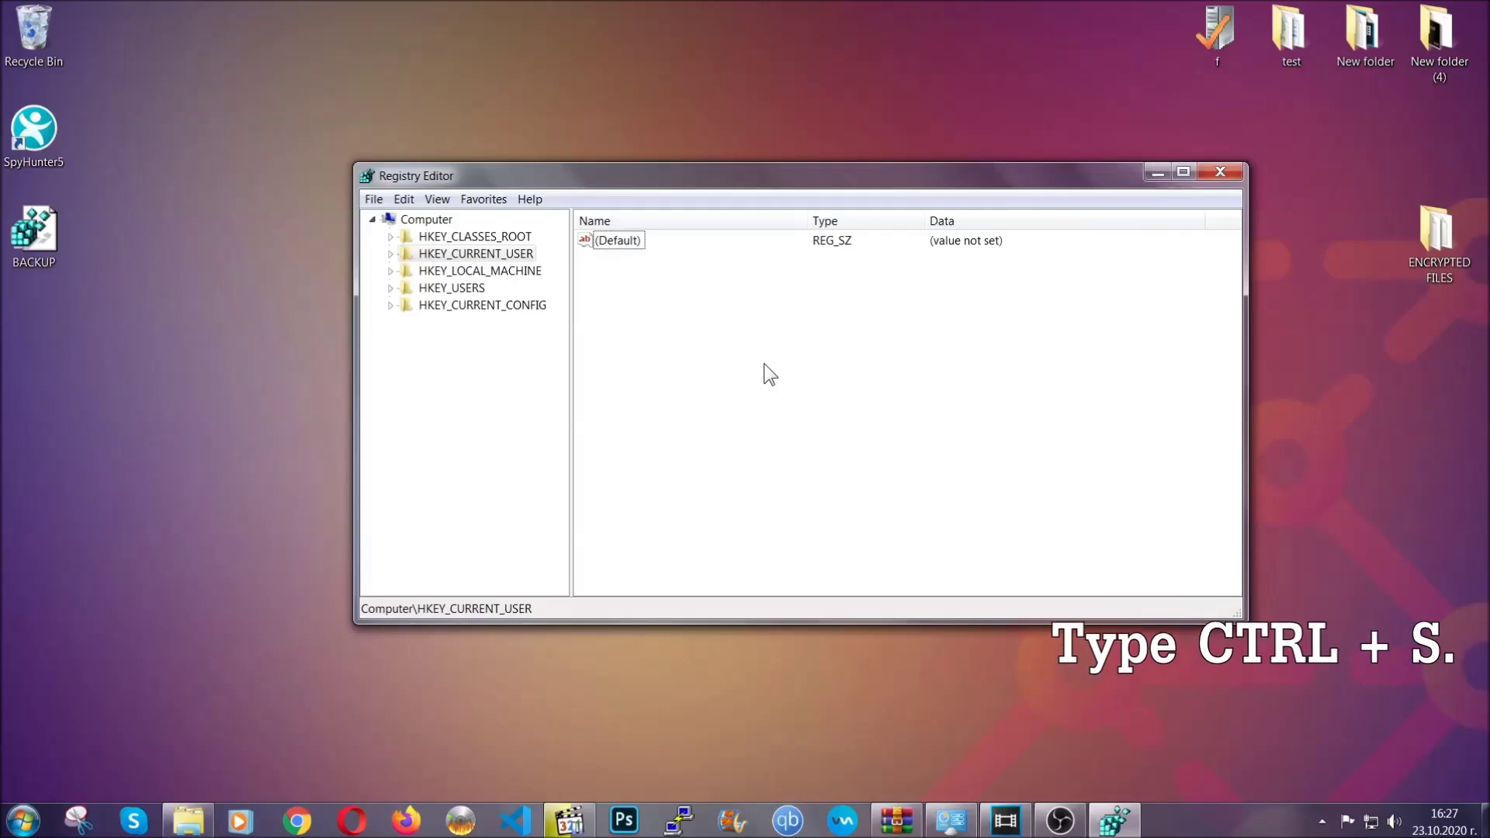
pyautogui.hotkey('ctrl', 'f')
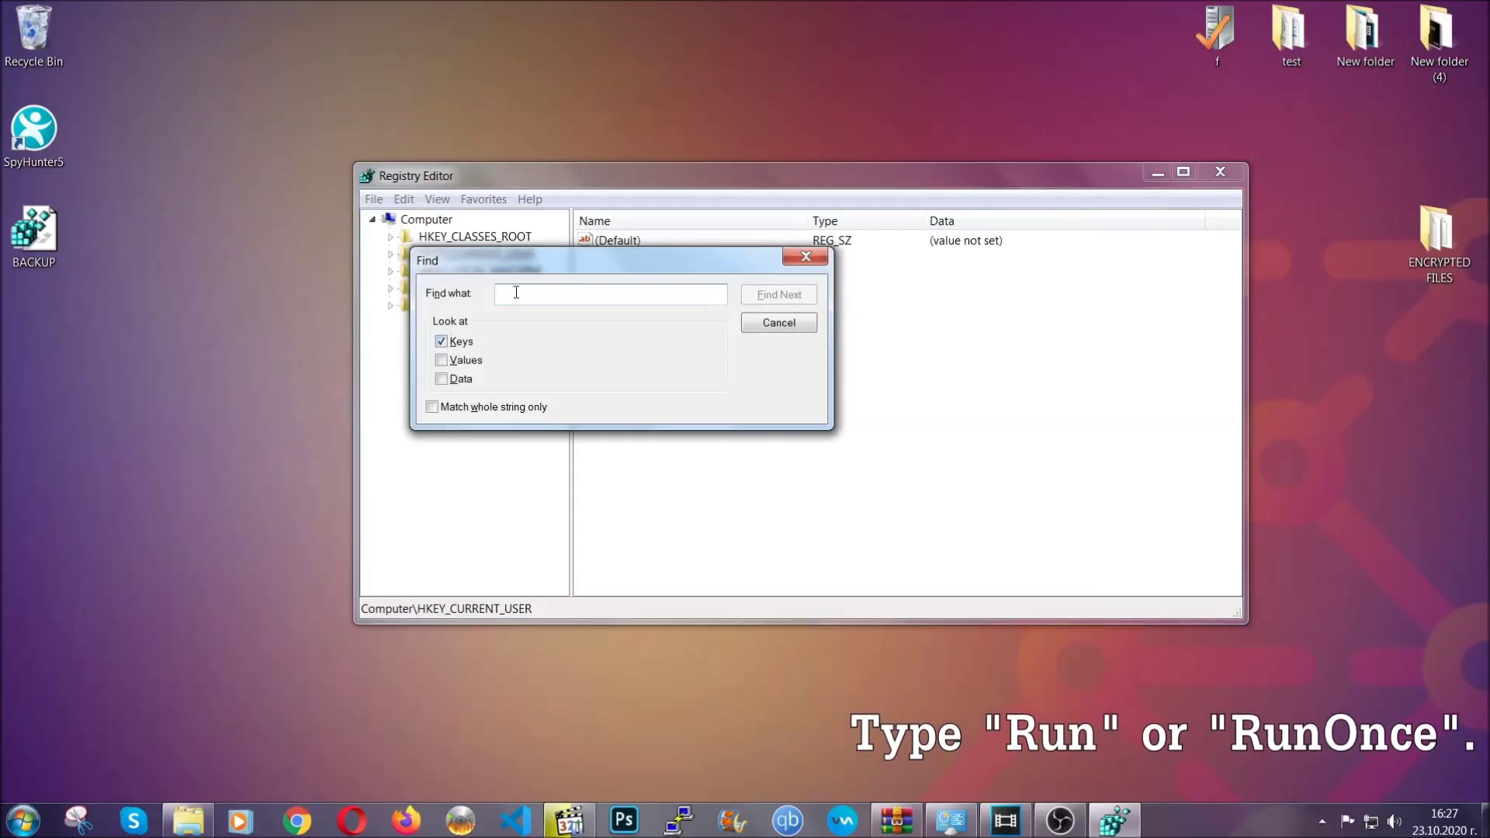
pyautogui.write('RunO')
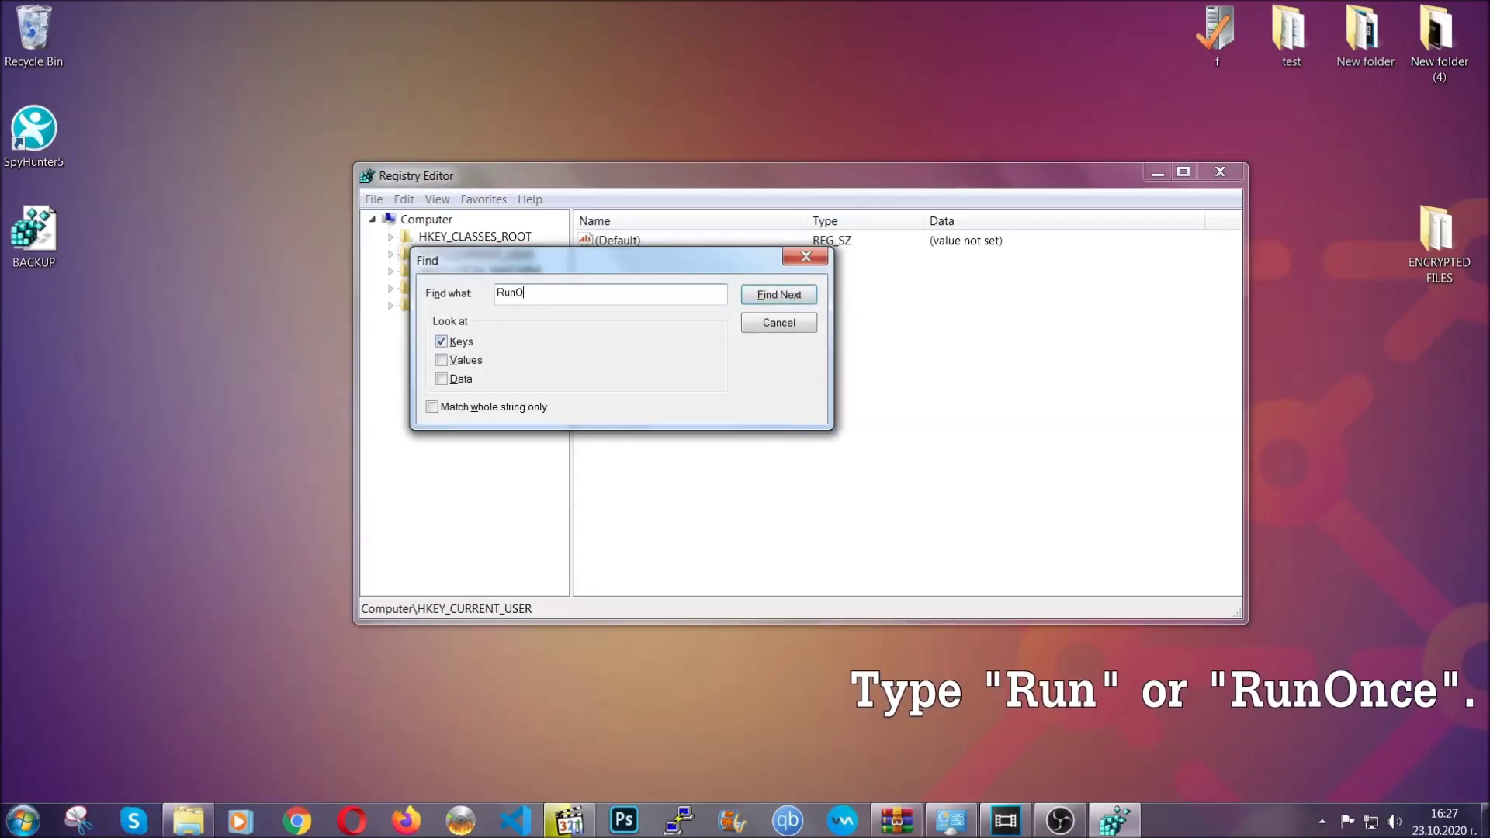
pyautogui.write('nce')
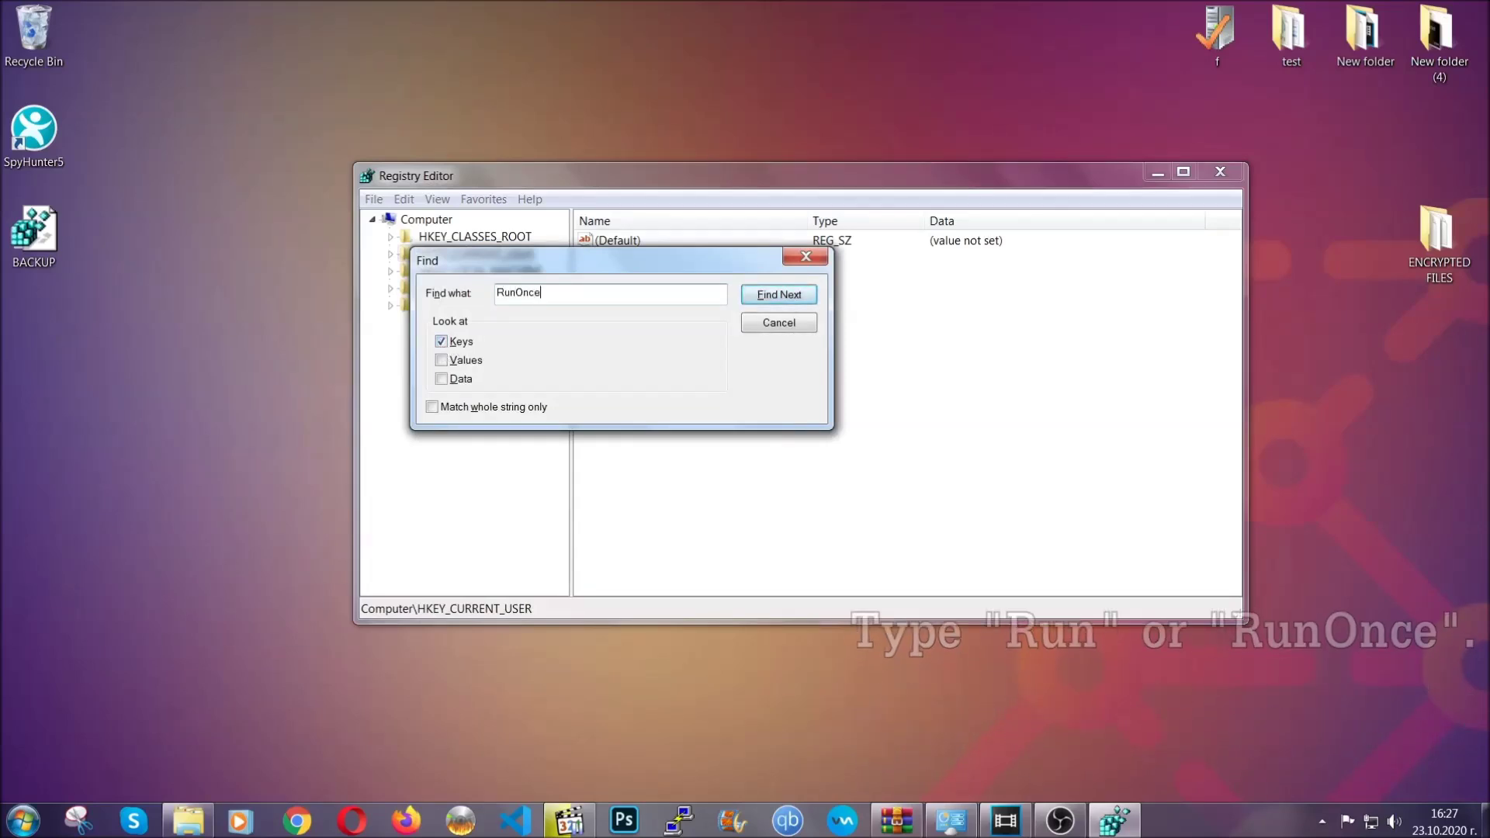
pyautogui.click(795, 296)
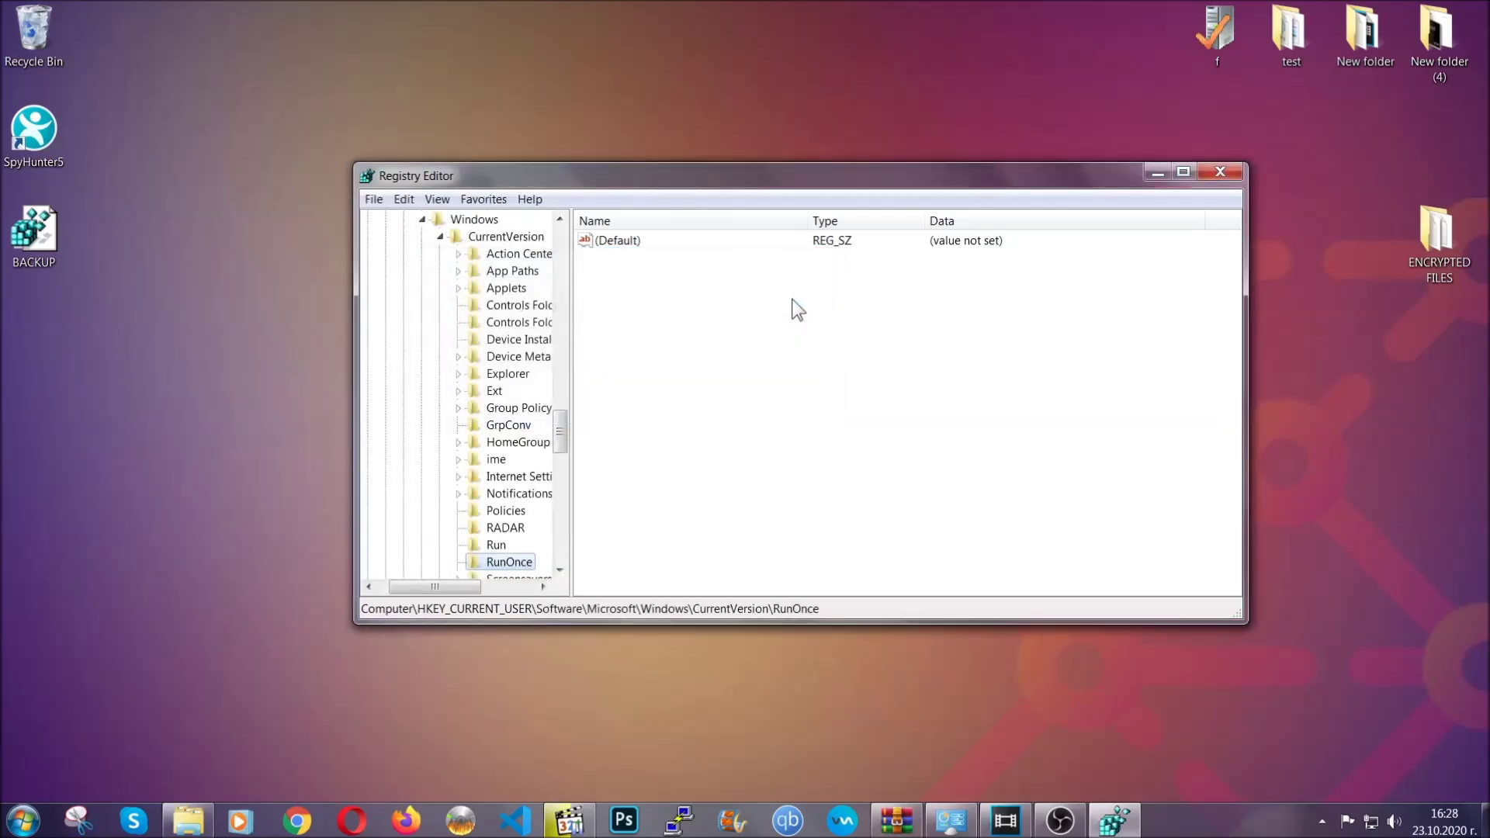
# Permanently delete the 'THE VIRUS' startup value under the Run key and exit Registry Editor
pyautogui.moveTo(562, 427); pyautogui.dragTo(562, 449)
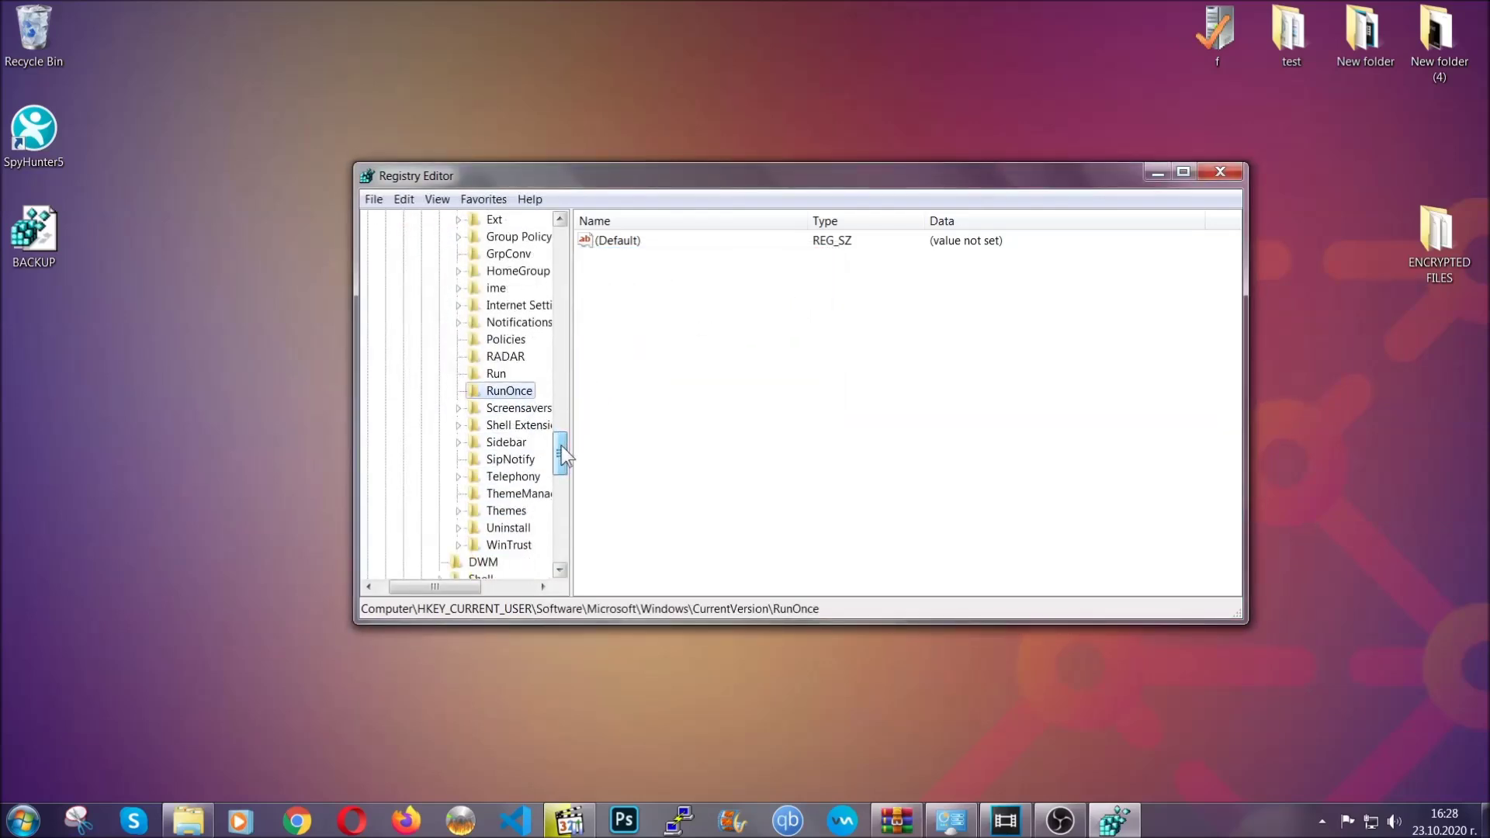
pyautogui.click(497, 374)
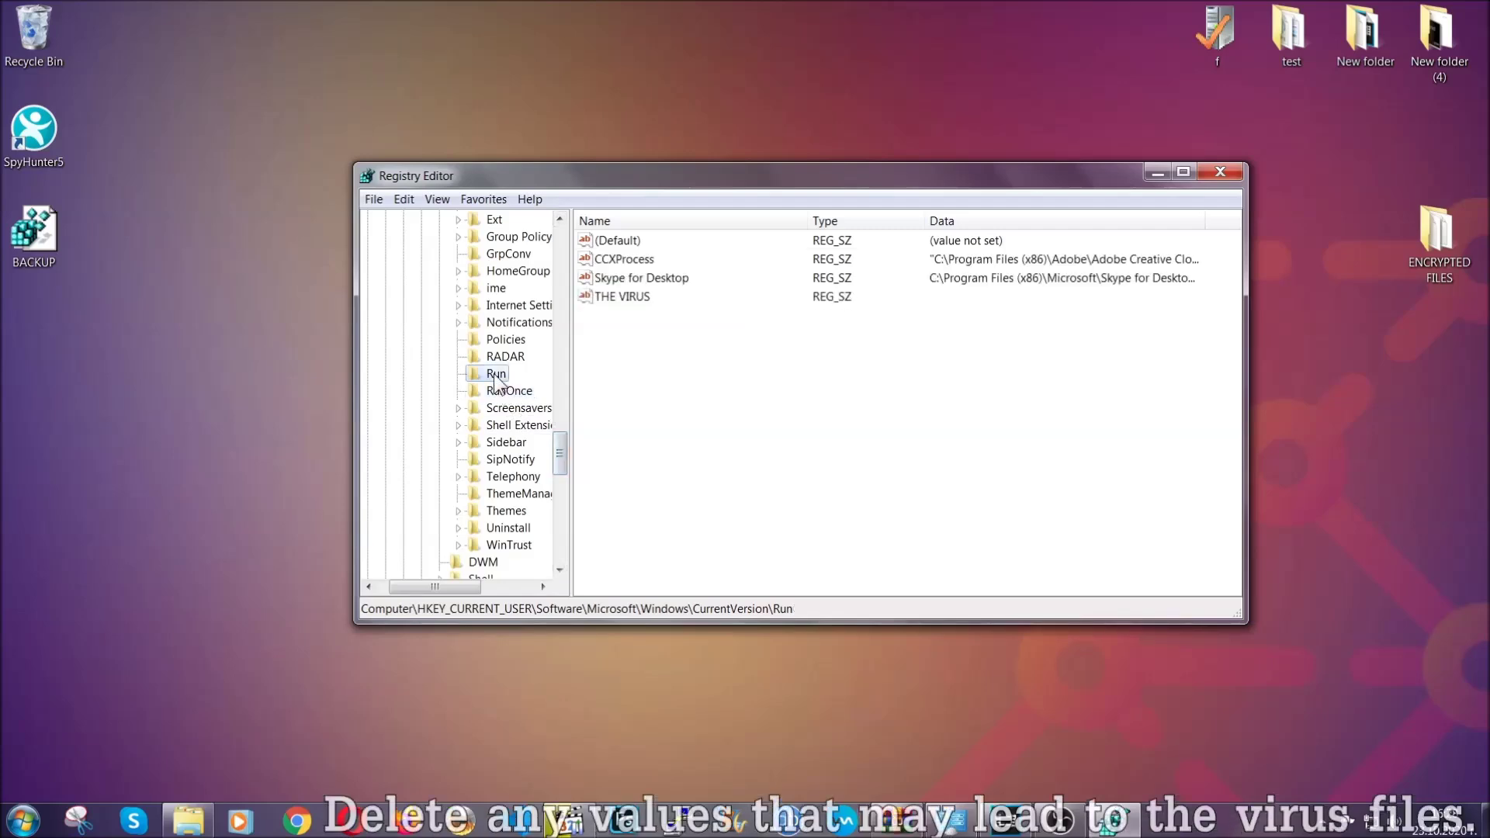
pyautogui.click(613, 299)
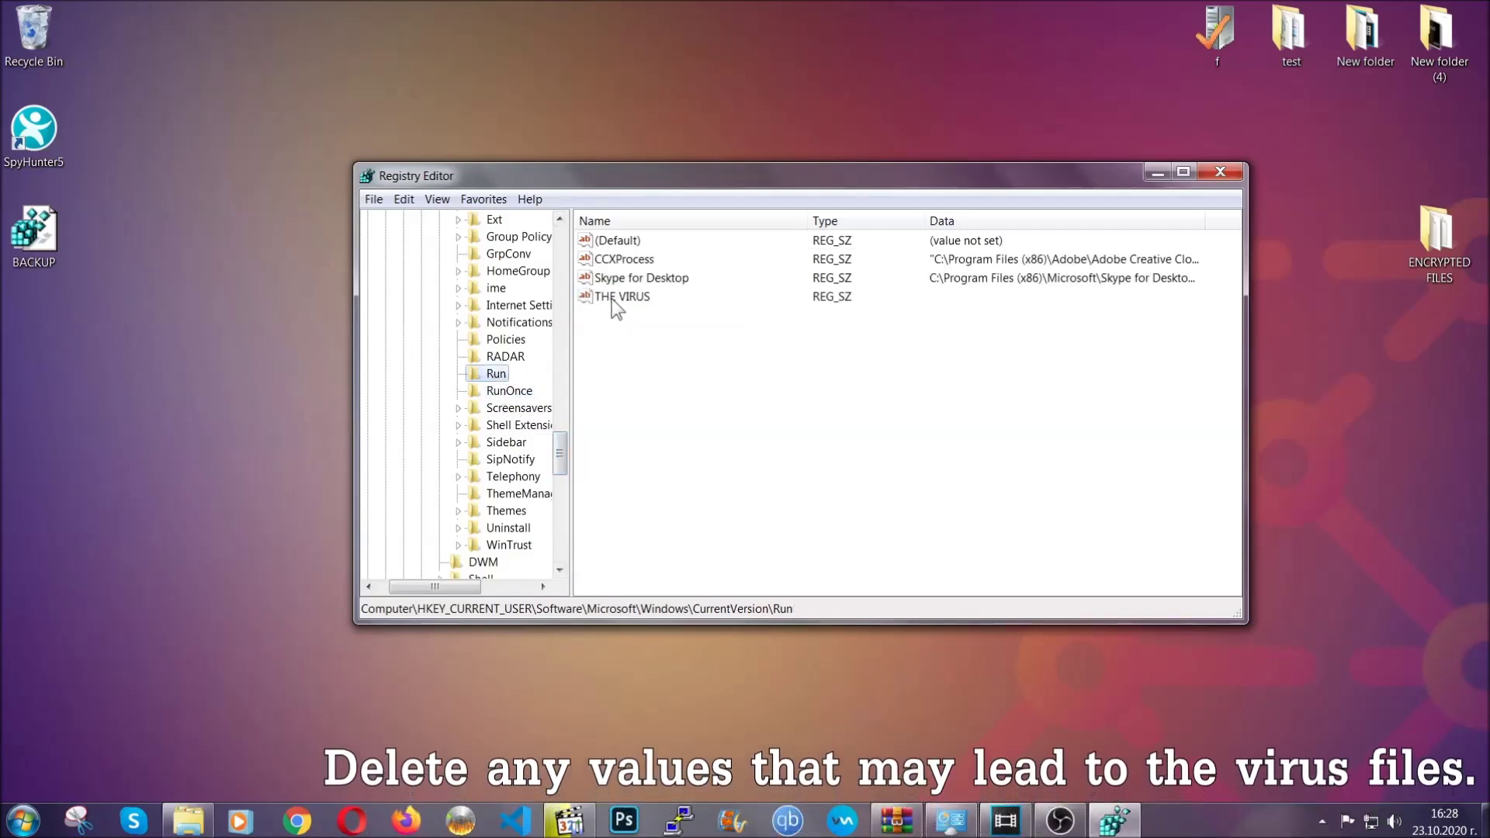
pyautogui.rightClick(612, 300)
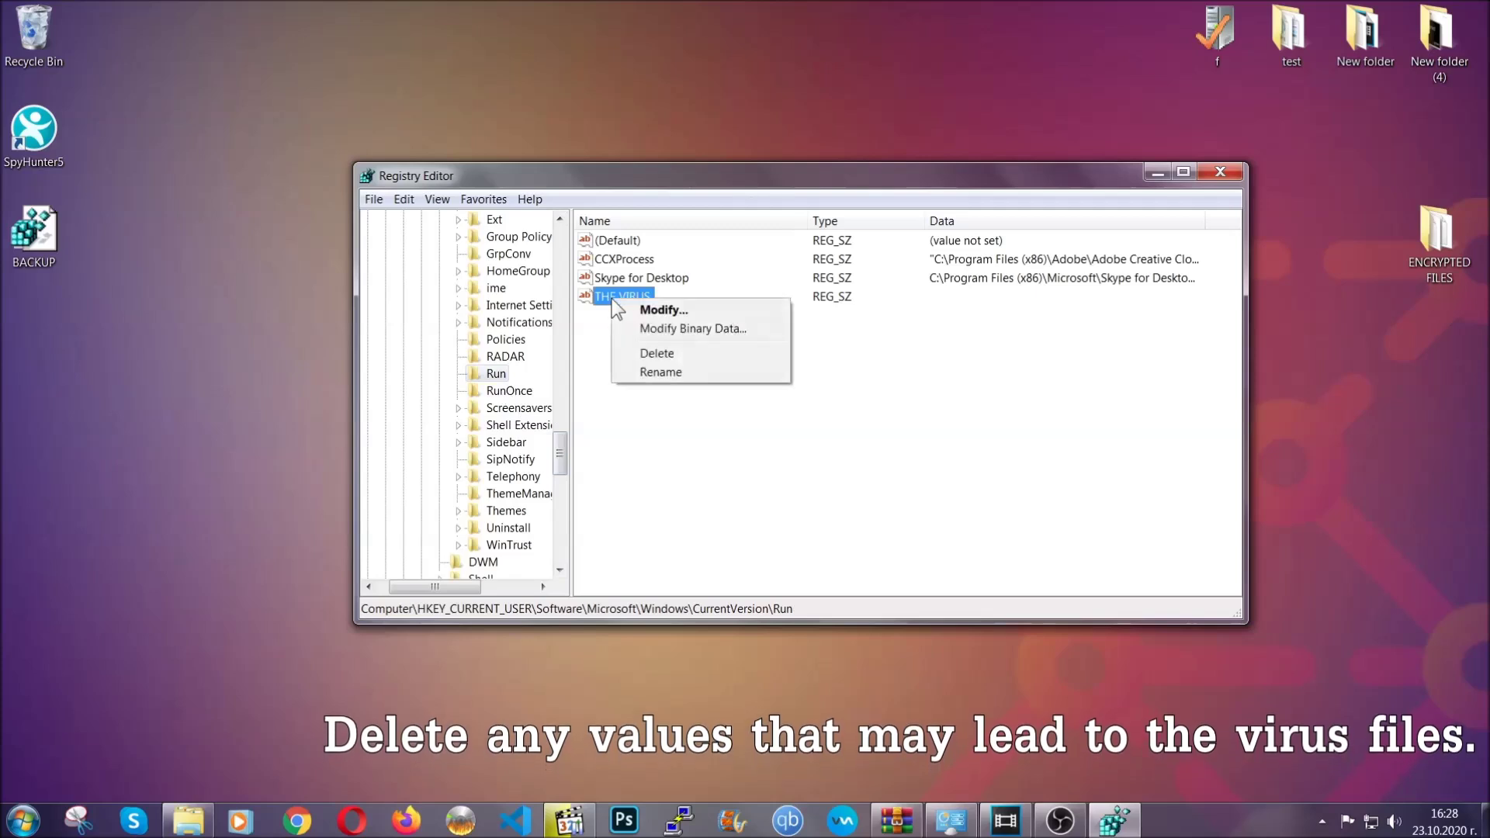
pyautogui.click(645, 352)
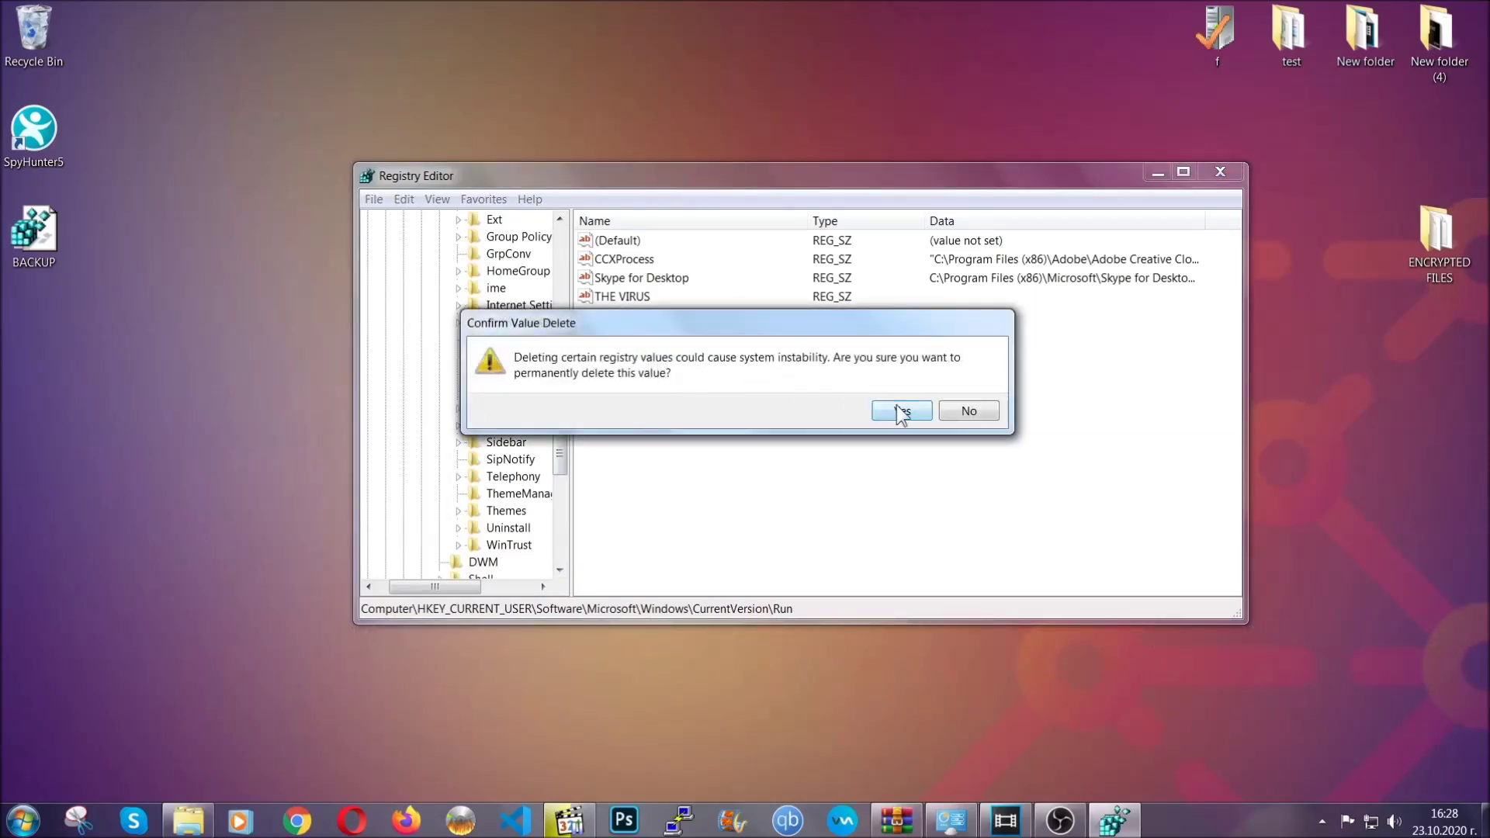
pyautogui.click(901, 412)
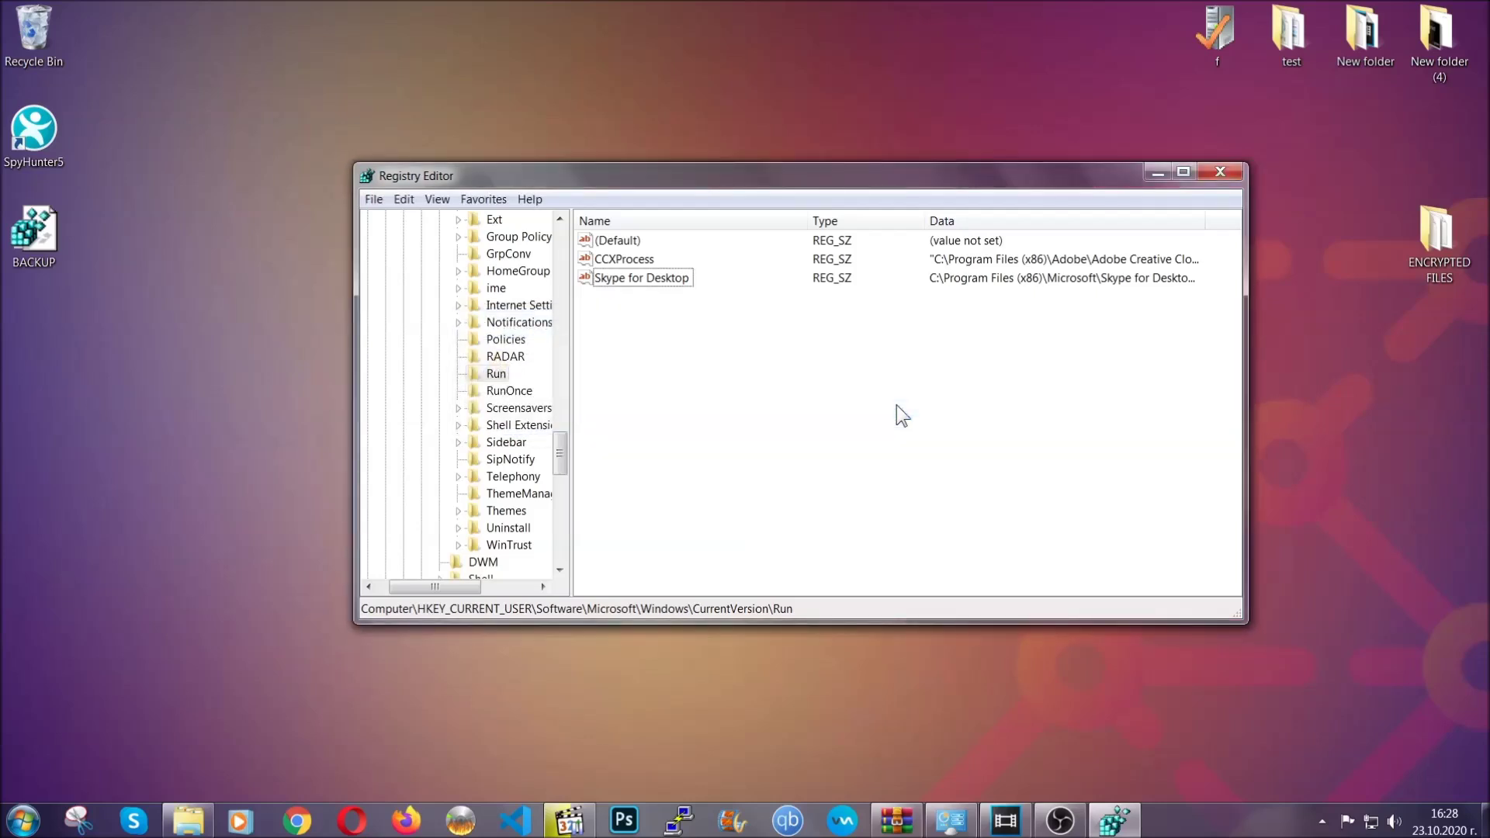
pyautogui.click(1235, 167)
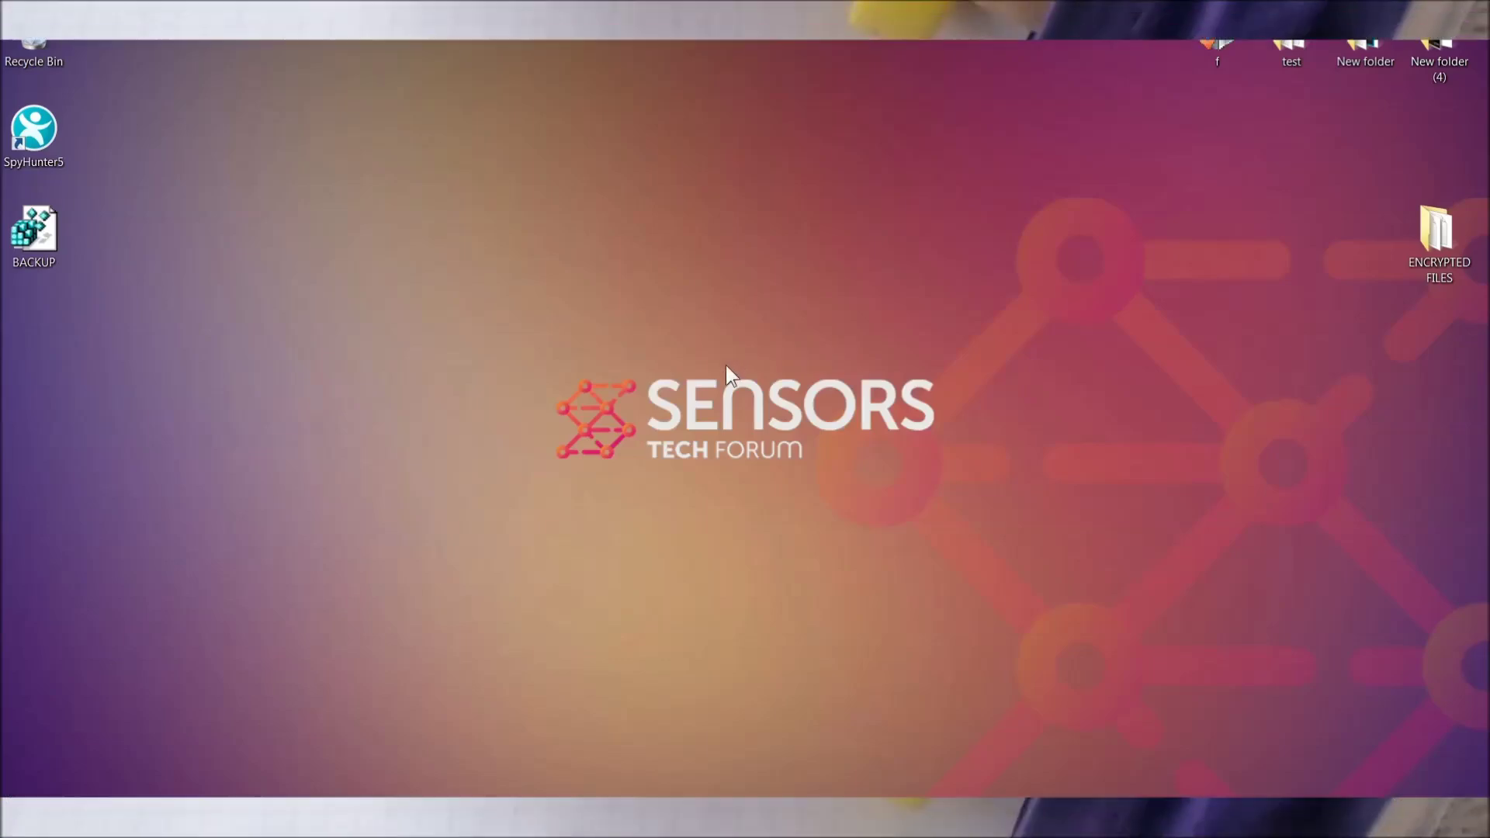